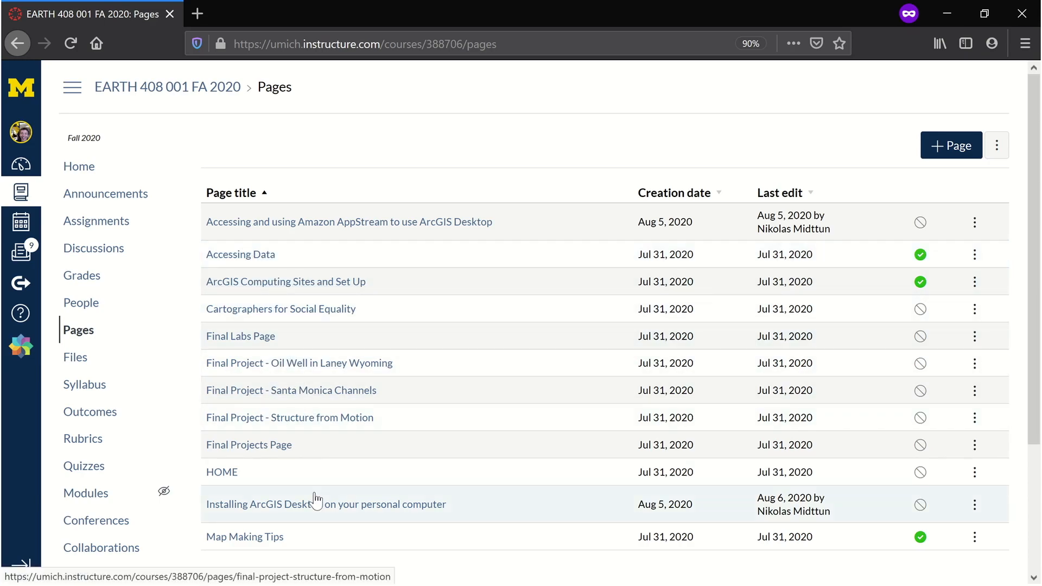
# Open the Installing ArcGIS Desktop course page and follow its link to the installation instructions document
pyautogui.click(382, 505)
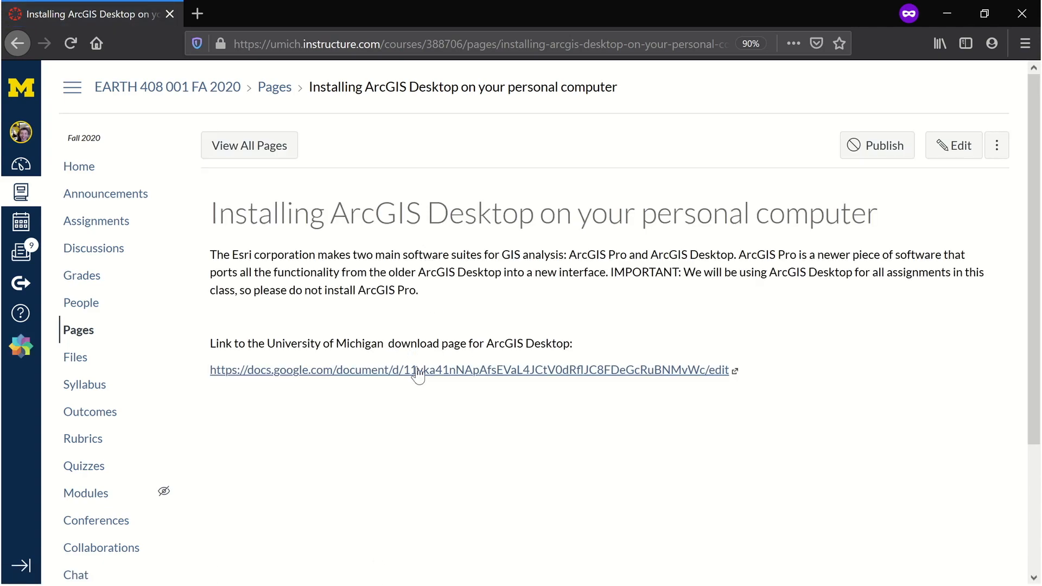
pyautogui.click(301, 372)
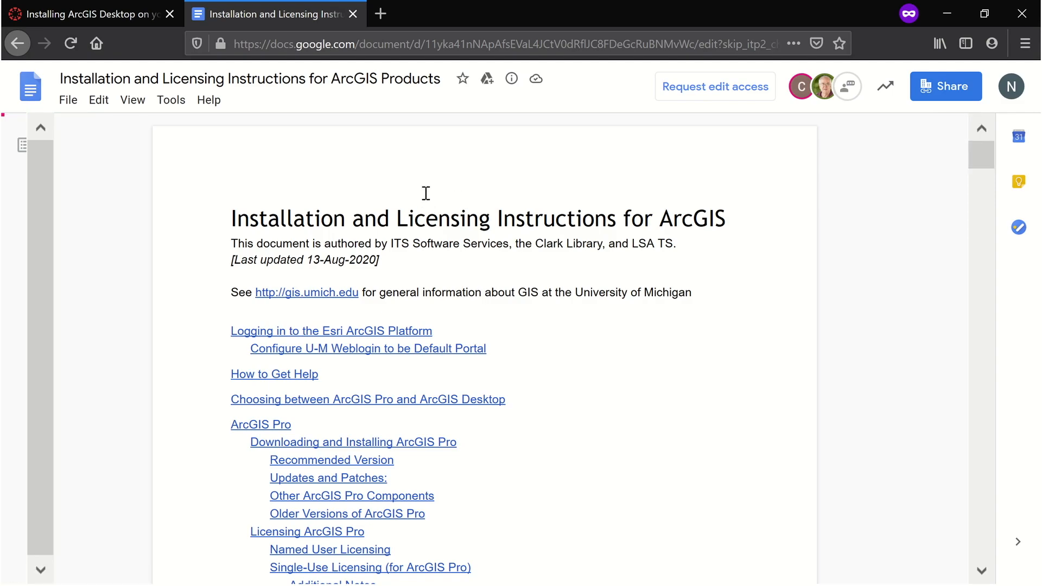
# Browse the instructions' table of contents and the Downloading ArcGIS Desktop section's recommended version links
pyautogui.scroll(-3, 423, 192)
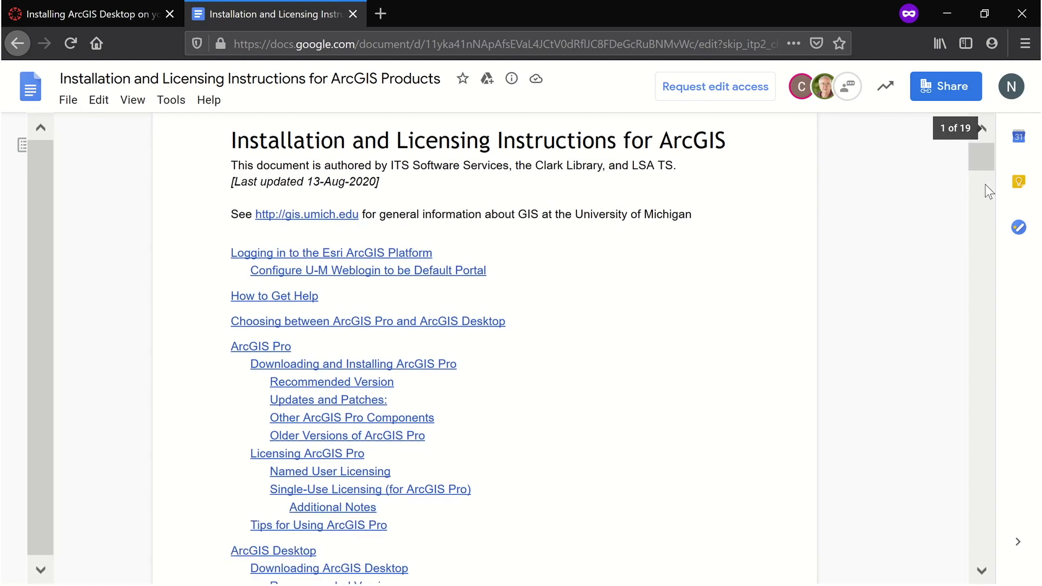
pyautogui.scroll(3, 982, 156)
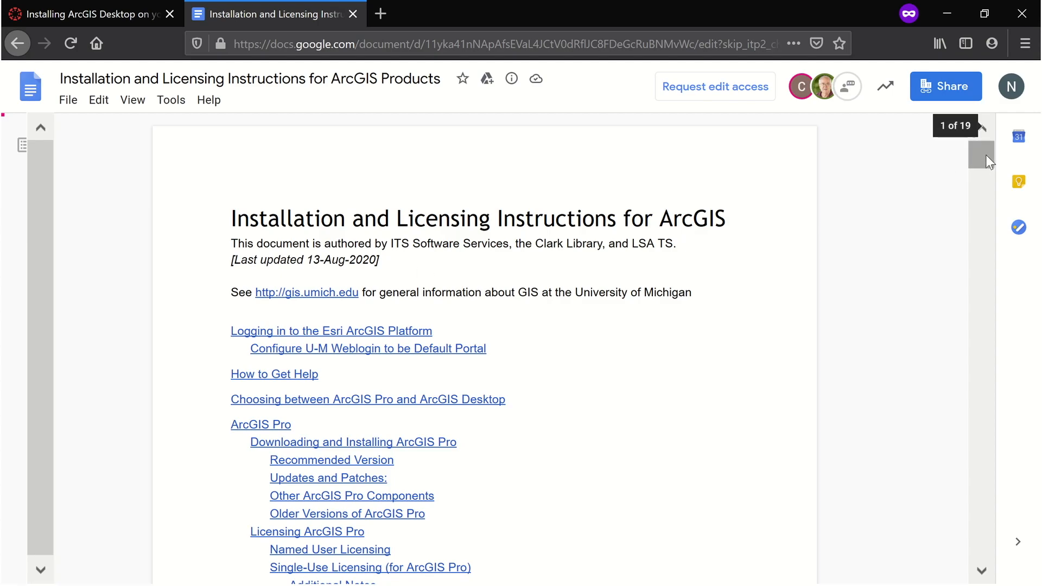
pyautogui.moveTo(982, 159); pyautogui.dragTo(981, 136)
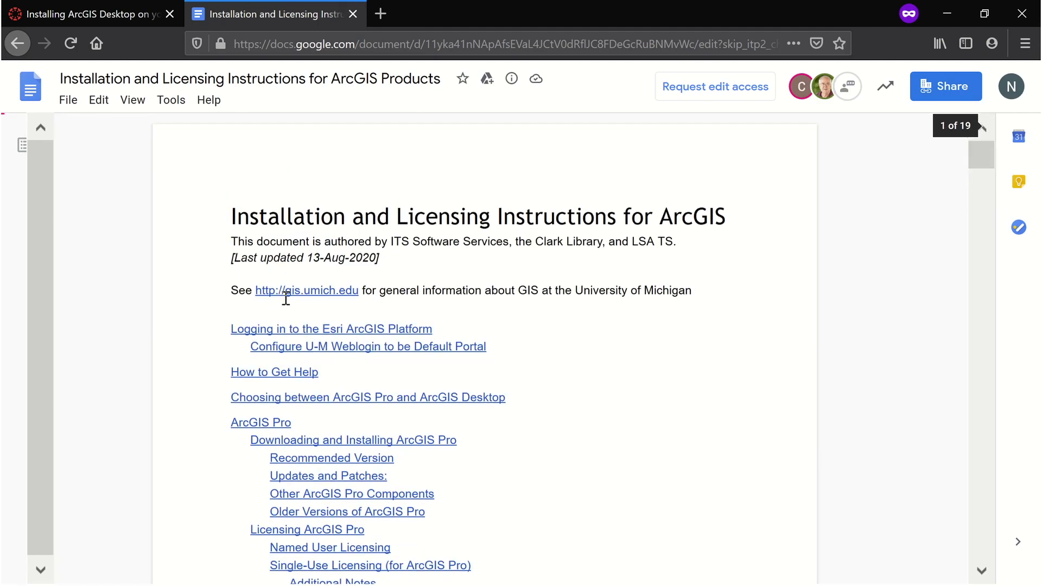
pyautogui.scroll(-4, 324, 181)
pyautogui.scroll(-3, 307, 317)
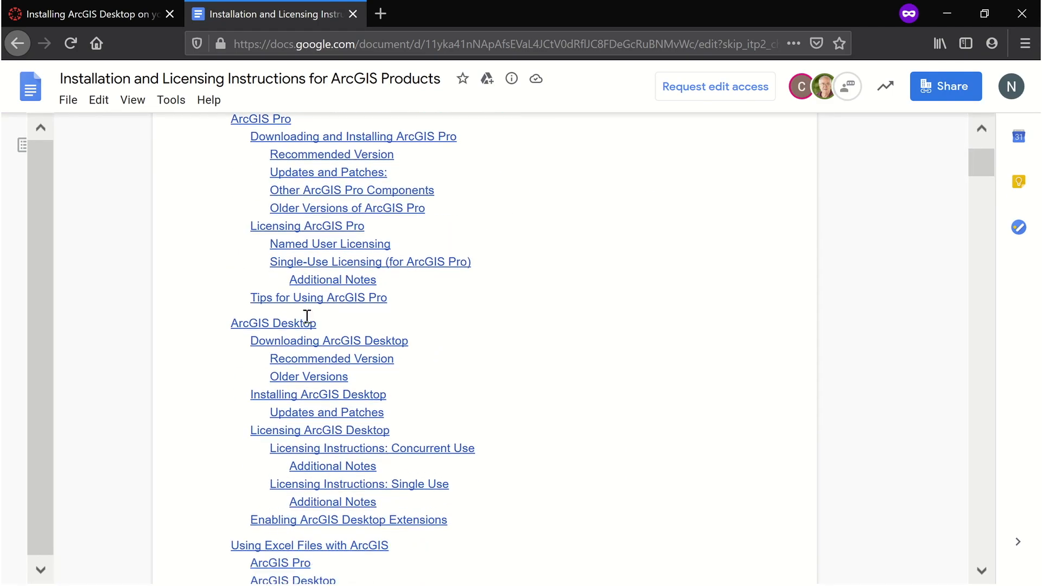
pyautogui.scroll(2, 315, 263)
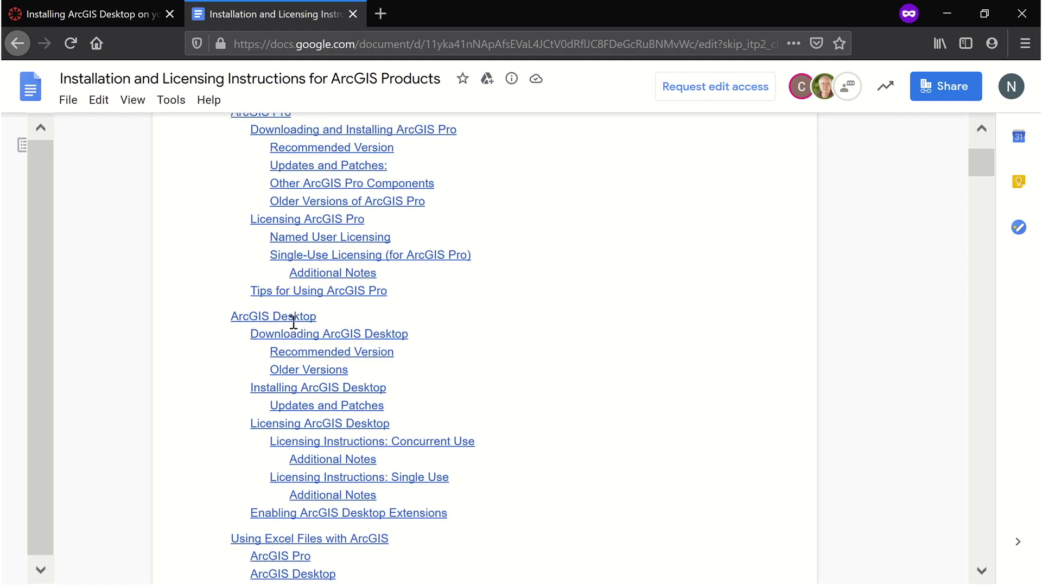
pyautogui.scroll(-2, 293, 322)
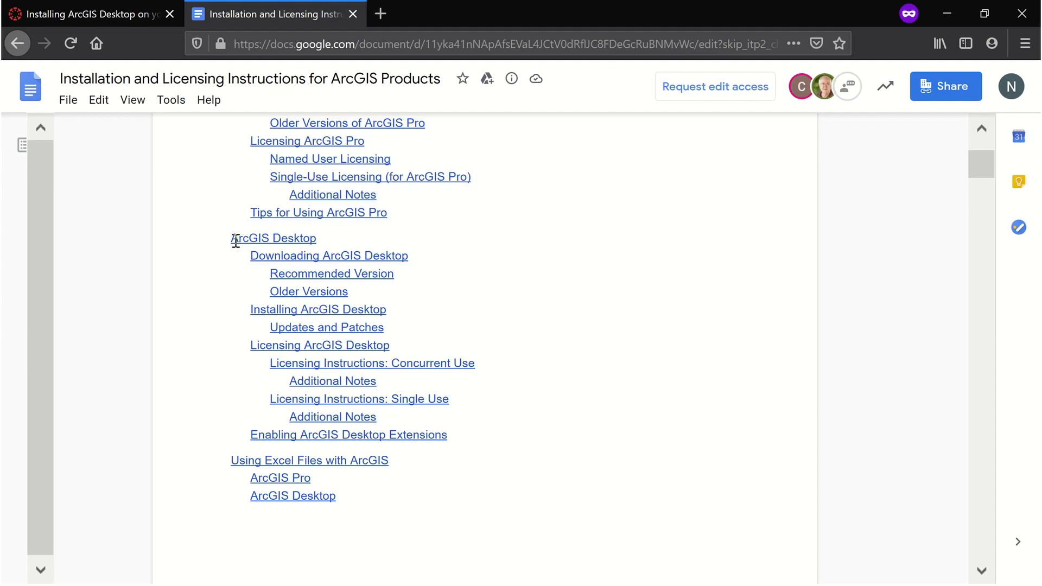
pyautogui.scroll(2, 232, 240)
pyautogui.moveTo(231, 325); pyautogui.dragTo(317, 320)
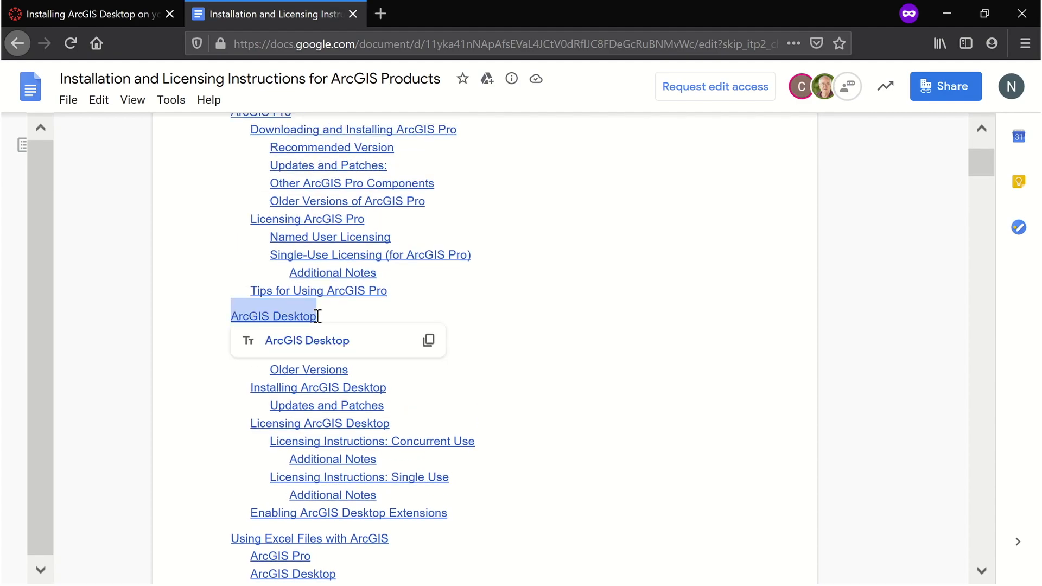
pyautogui.scroll(2, 339, 308)
pyautogui.moveTo(305, 189); pyautogui.dragTo(220, 192)
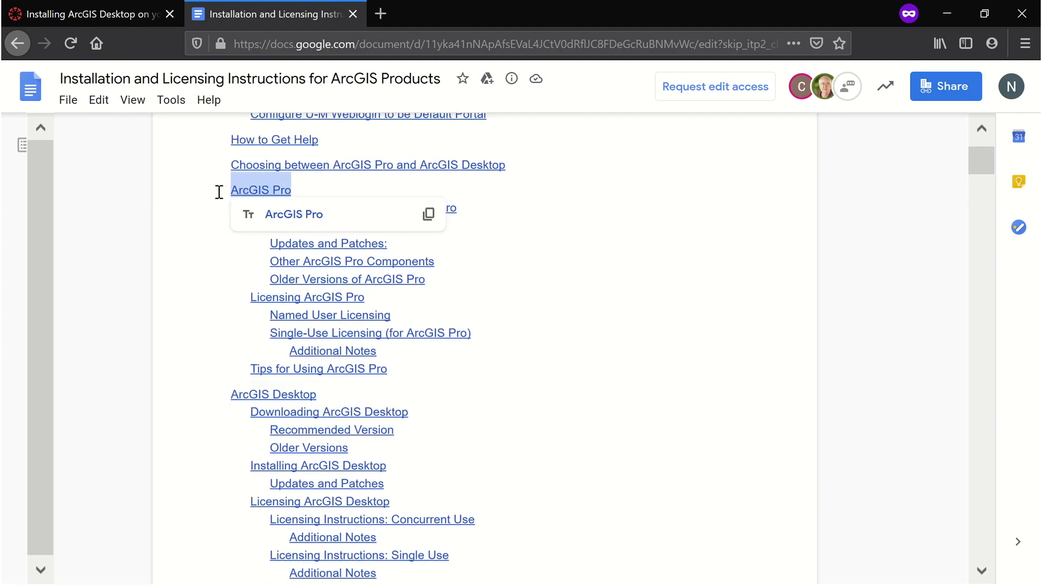
pyautogui.click(307, 189)
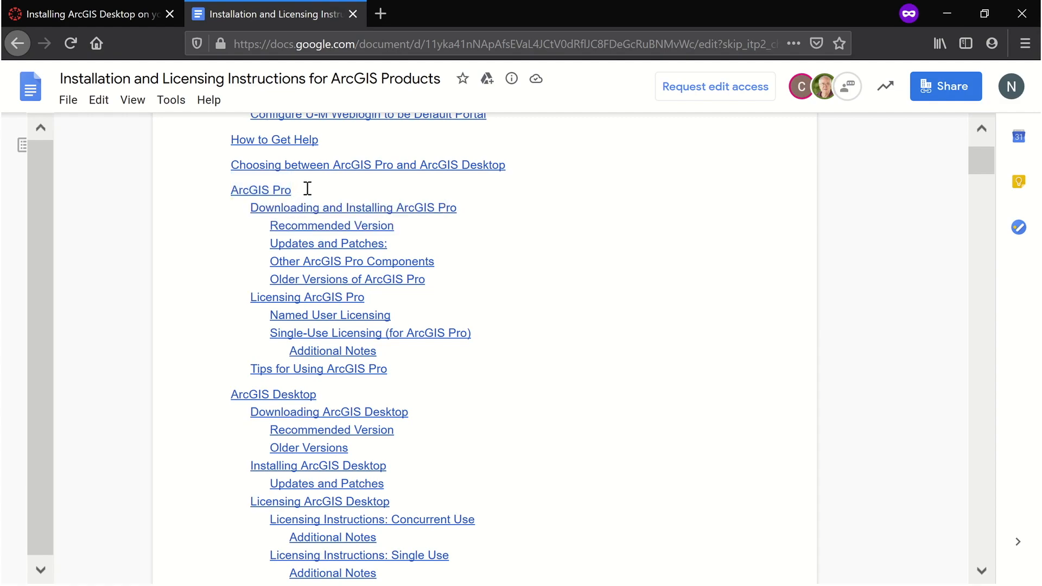
pyautogui.moveTo(322, 191); pyautogui.dragTo(230, 186)
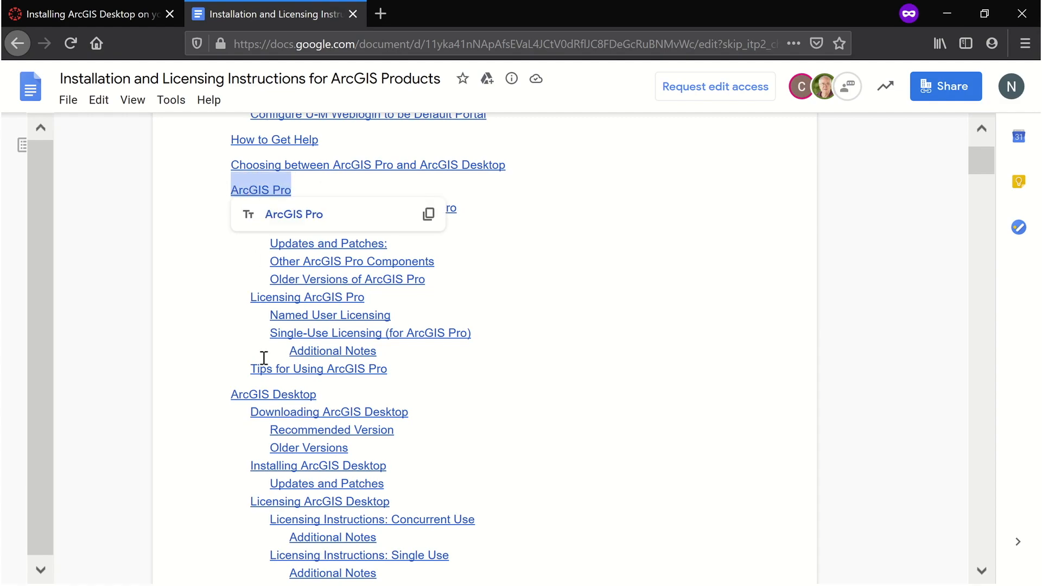
pyautogui.moveTo(226, 398); pyautogui.dragTo(322, 390)
pyautogui.click(343, 396)
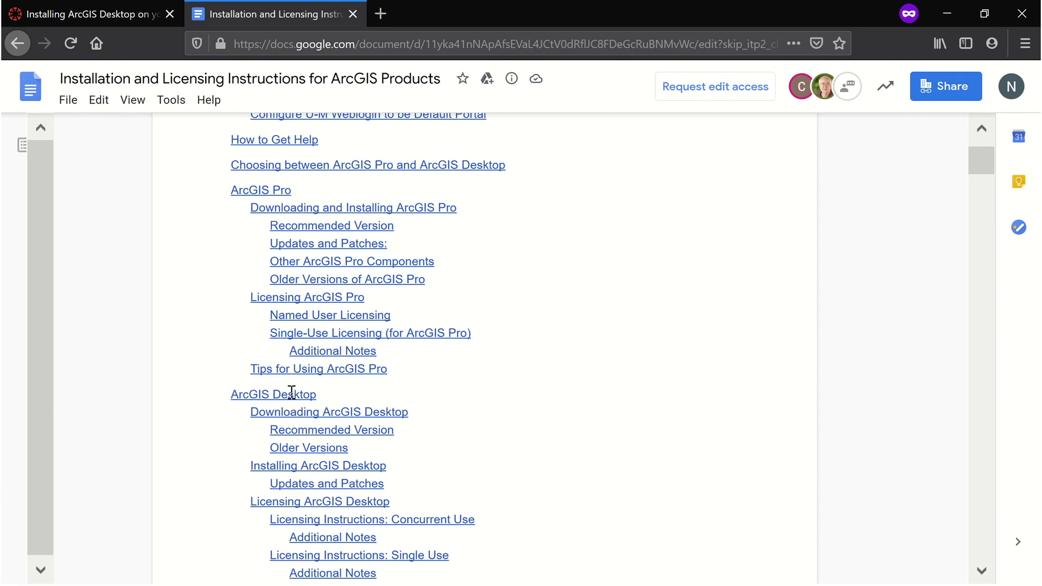
pyautogui.click(293, 414)
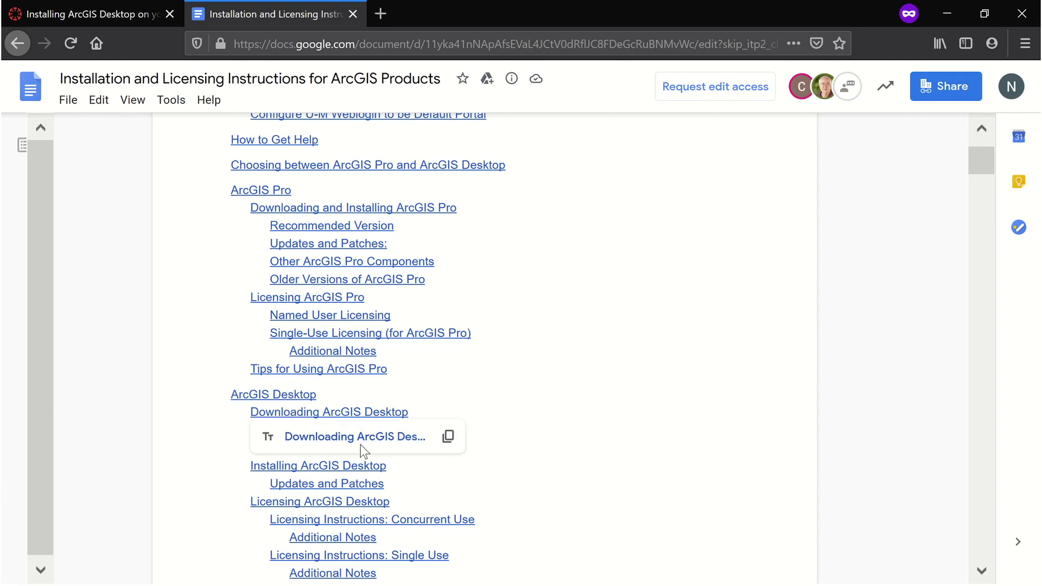
pyautogui.click(368, 446)
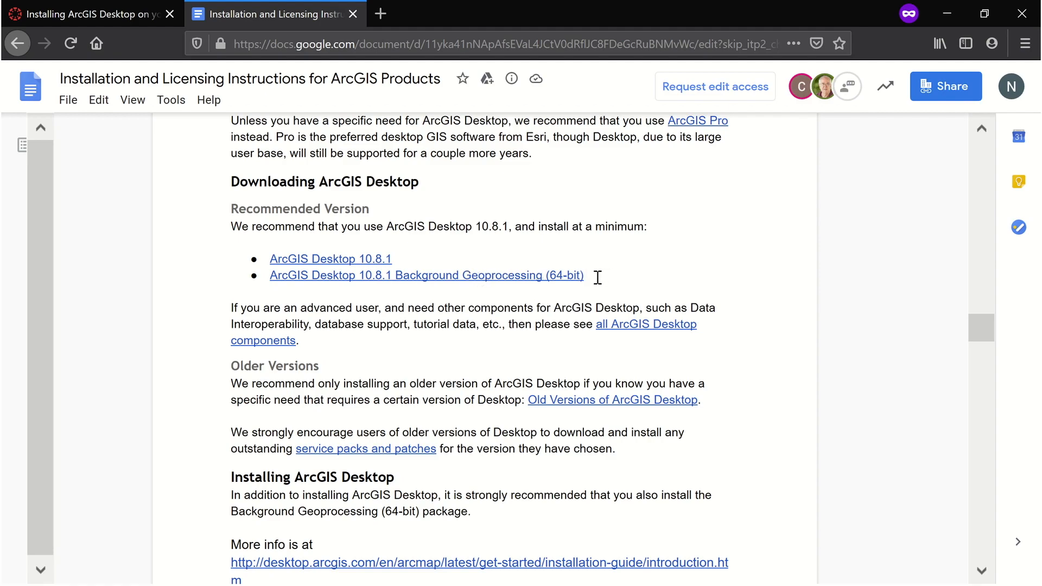
pyautogui.moveTo(585, 275); pyautogui.dragTo(507, 275)
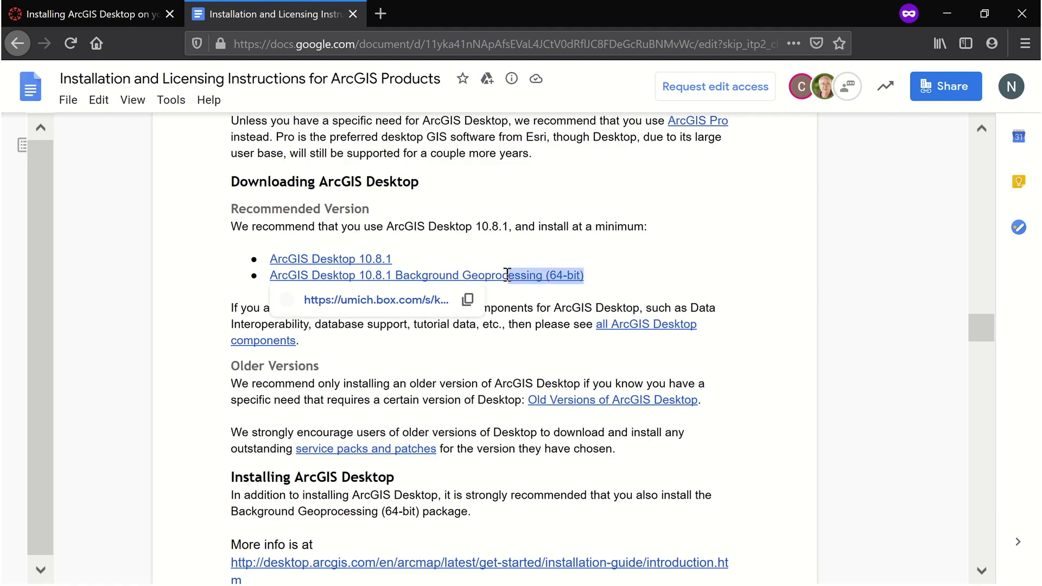
pyautogui.click(440, 262)
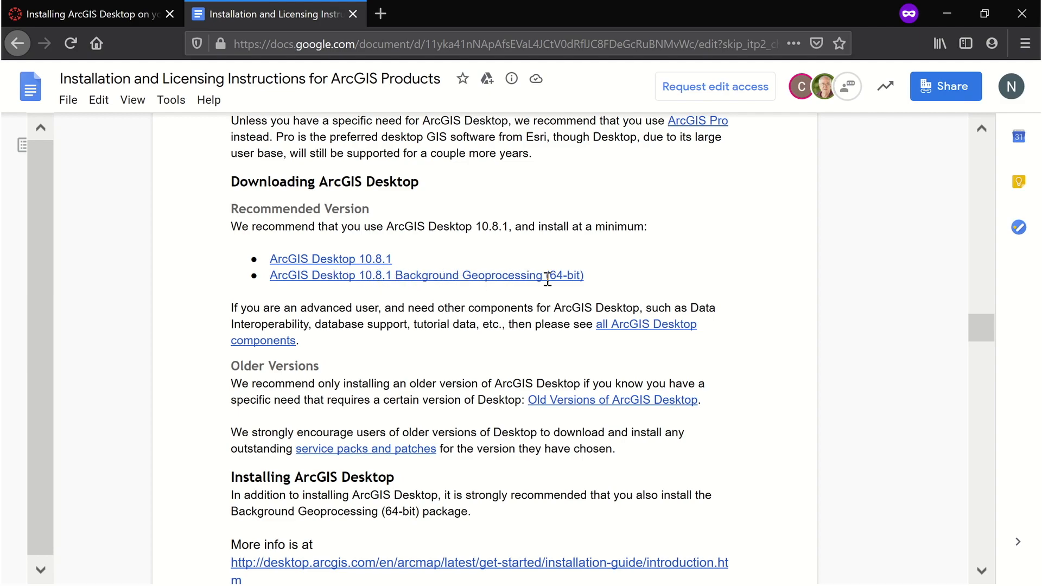
pyautogui.click(359, 258)
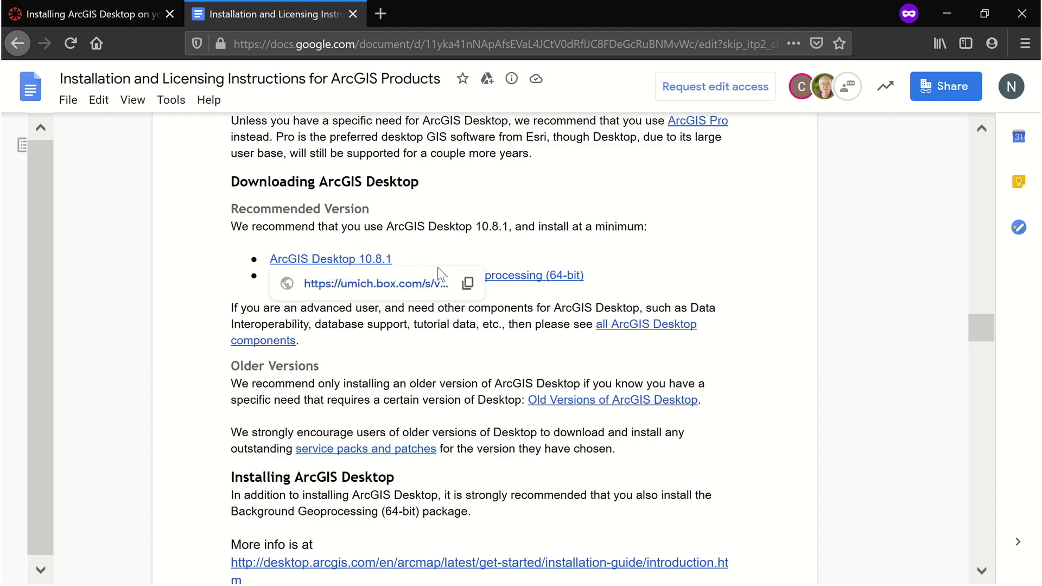
# Open the ArcGIS Desktop 10.8.1 link, continue through the University of Michigan Box login, and save the installer file
pyautogui.click(372, 284)
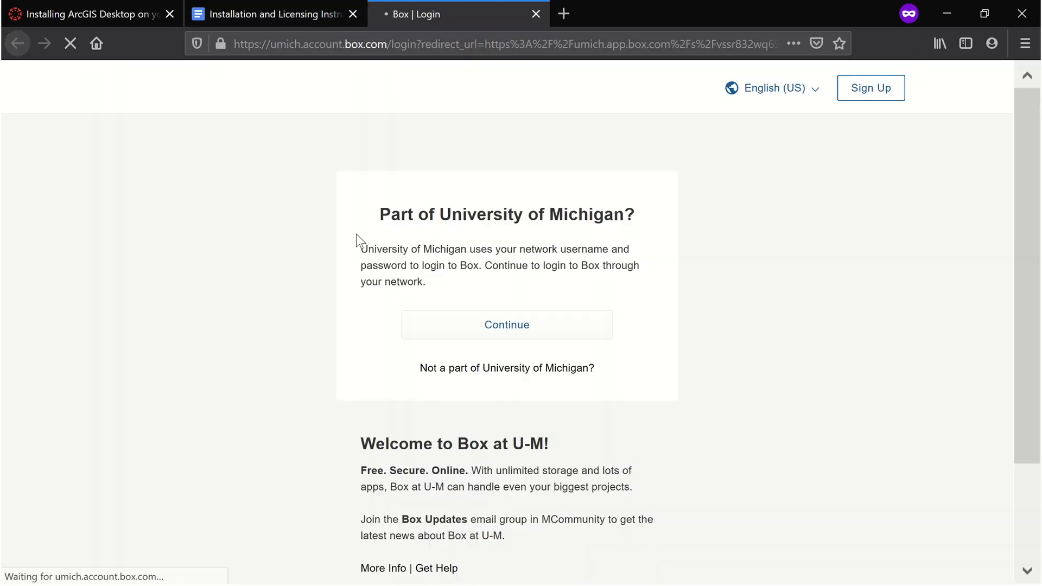
pyautogui.click(473, 331)
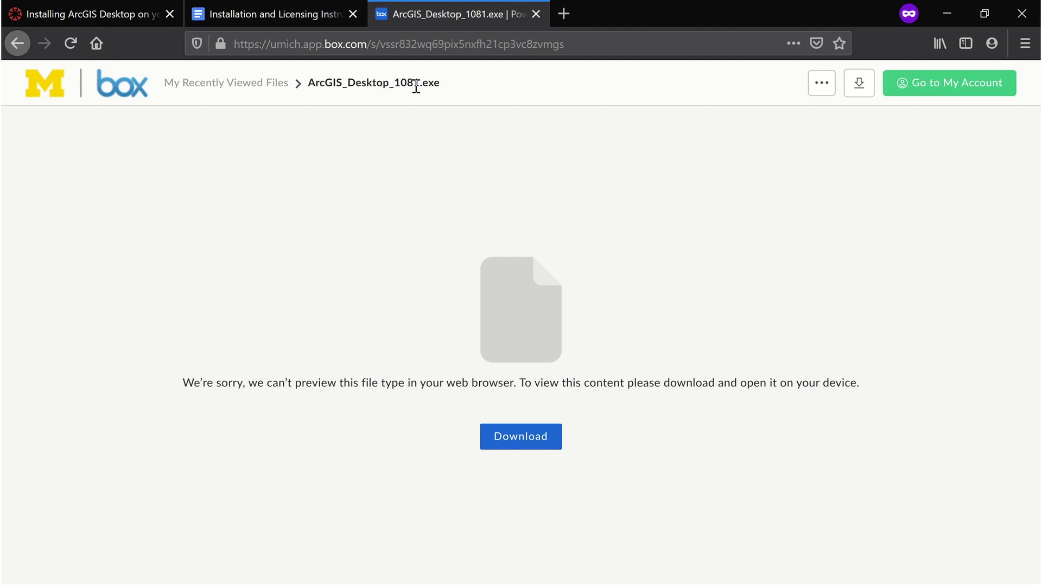
pyautogui.click(525, 437)
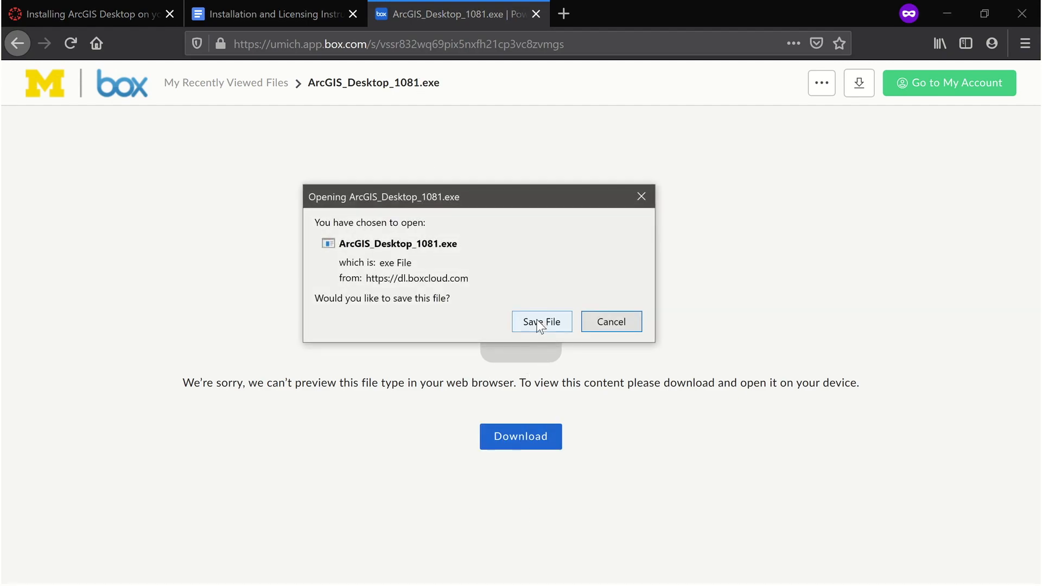
pyautogui.click(538, 325)
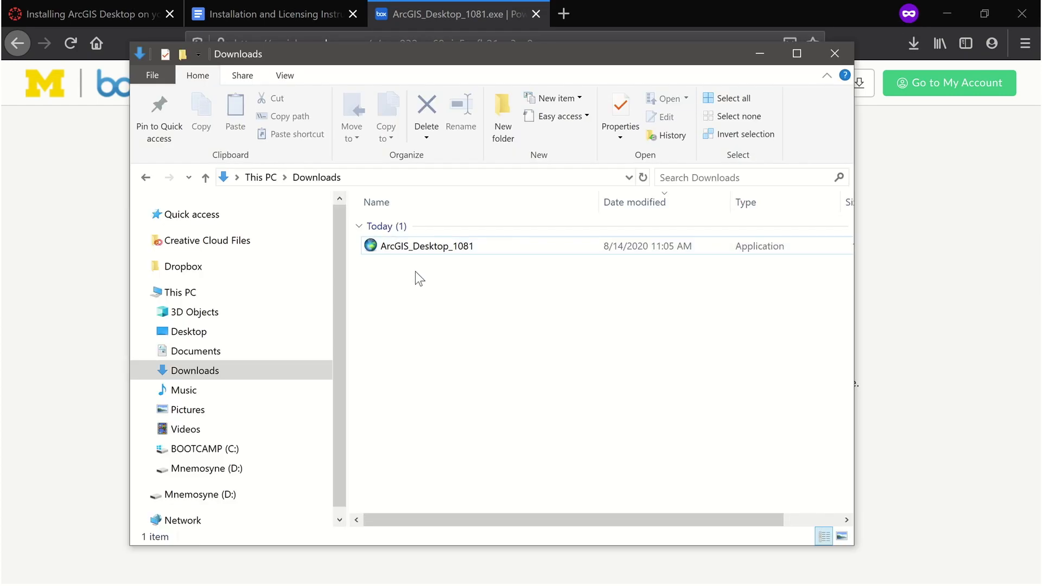
# Run the ArcGIS_Desktop_1081 installer, extract its files to the default folder, and launch the setup program
pyautogui.click(408, 247)
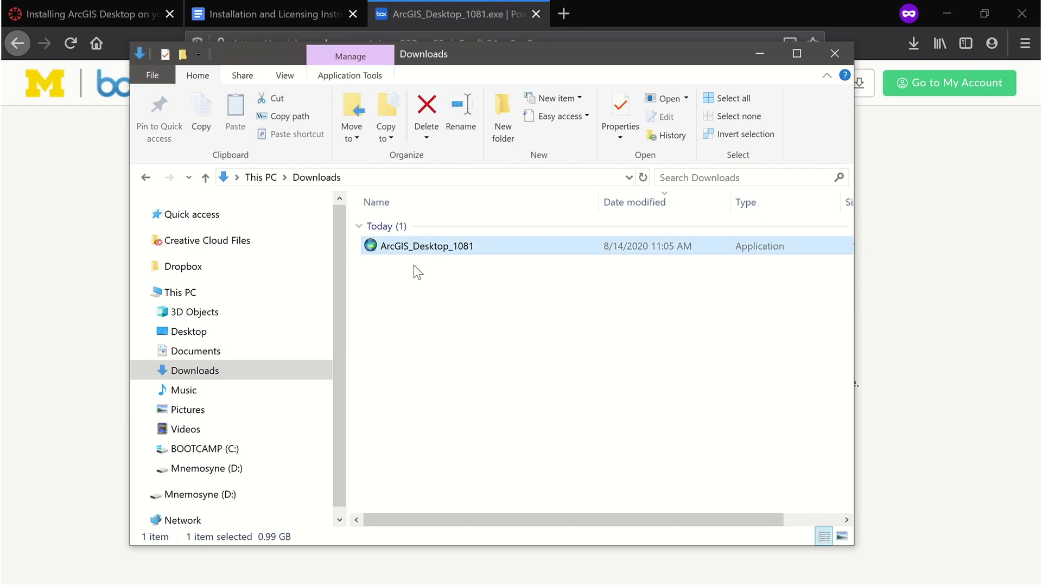
pyautogui.doubleClick(429, 245)
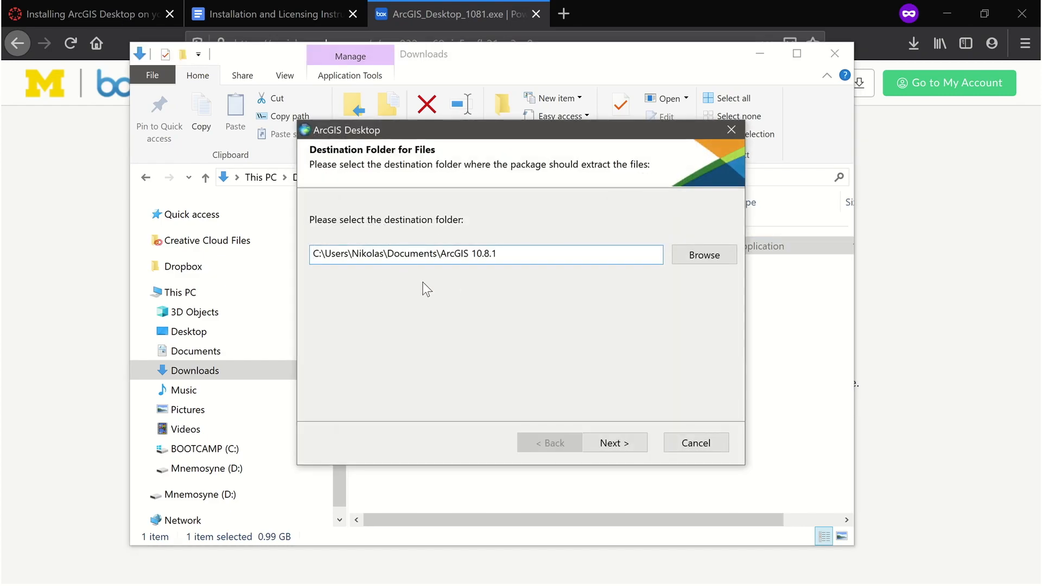
pyautogui.click(621, 445)
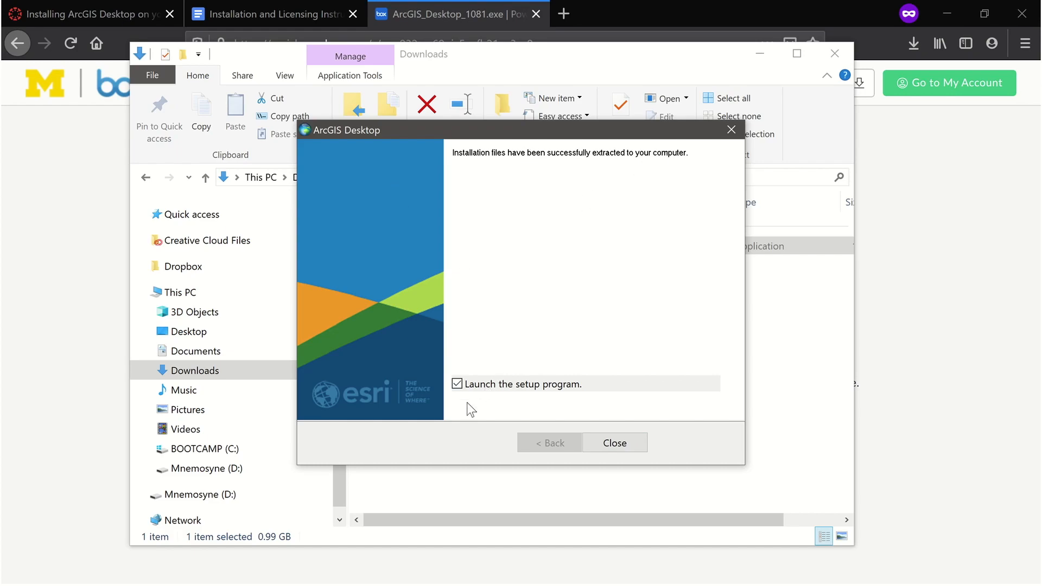
pyautogui.click(612, 449)
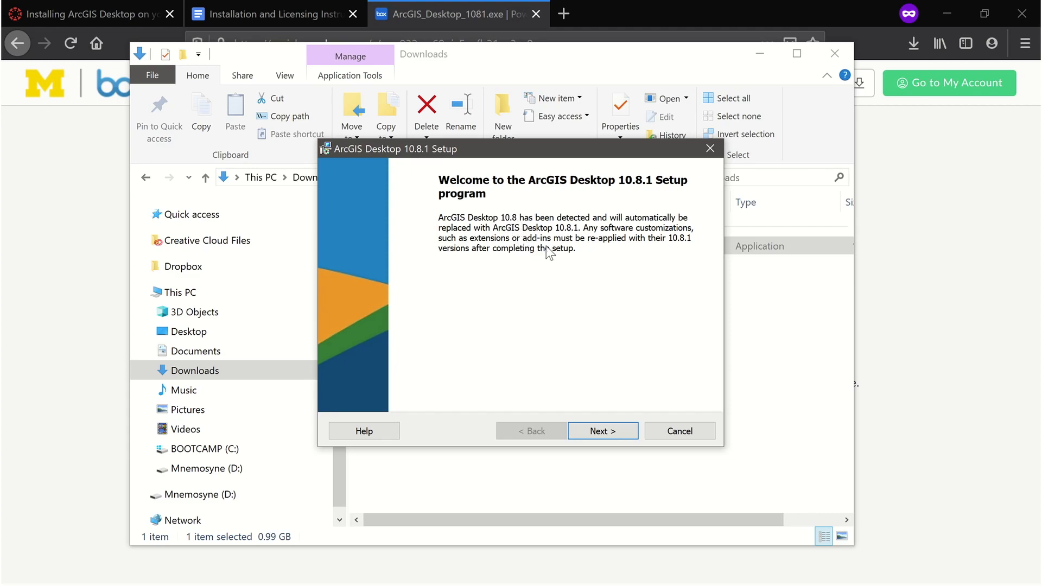
# Start the ArcGIS Desktop 10.8.1 setup, accept the master agreement, and choose the Complete installation type
pyautogui.click(604, 434)
pyautogui.click(332, 372)
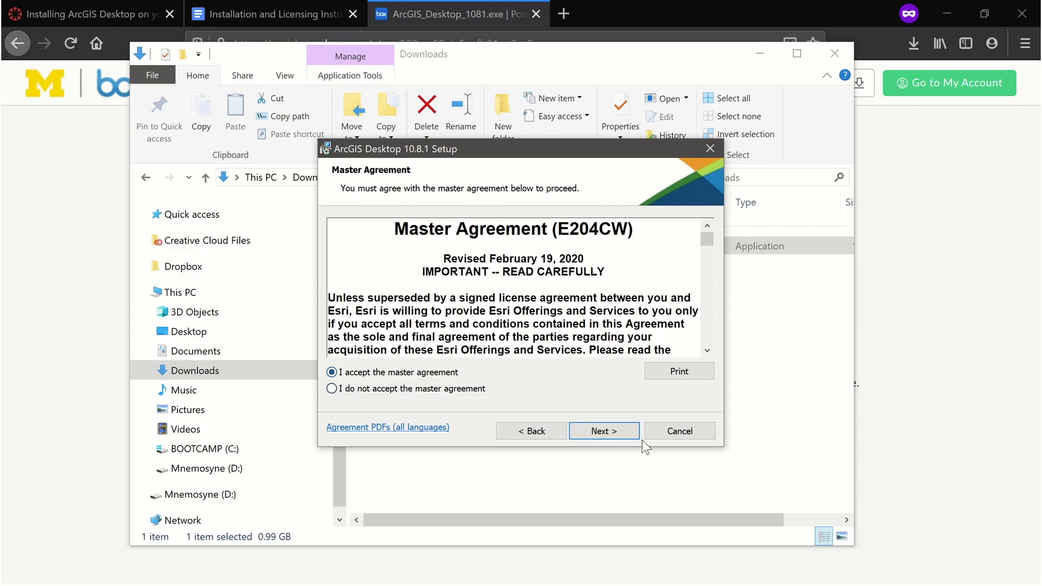
pyautogui.click(599, 430)
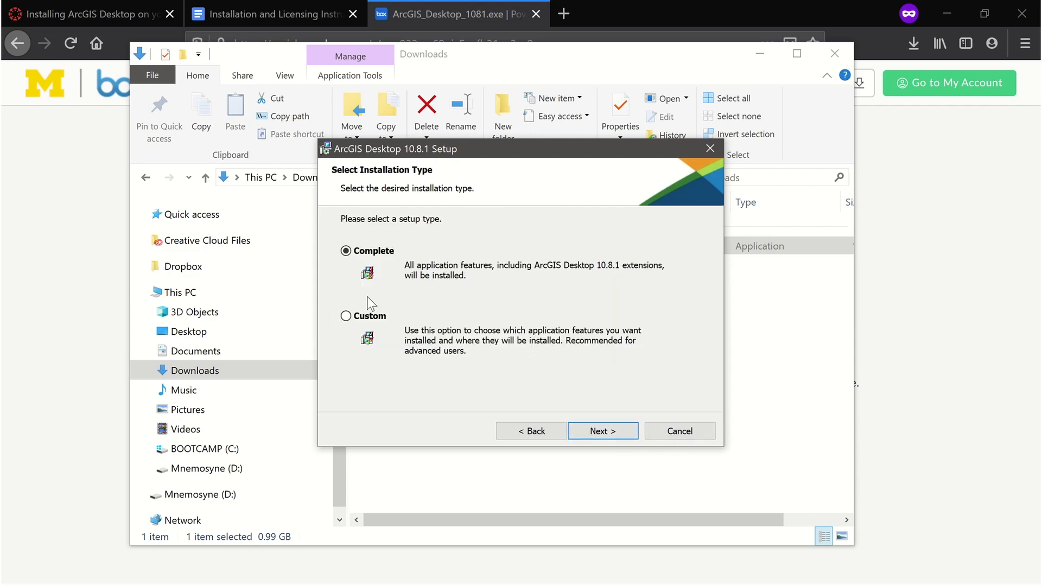
pyautogui.click(603, 429)
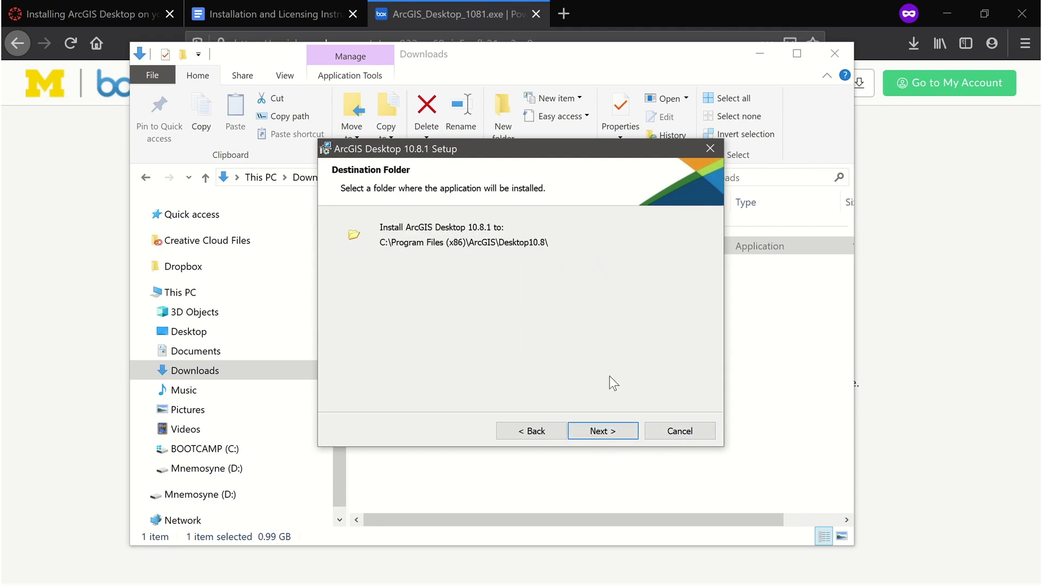
# Keep the default application and Python folders, install ArcGIS Desktop 10.8.1, and finish the wizard
pyautogui.click(602, 431)
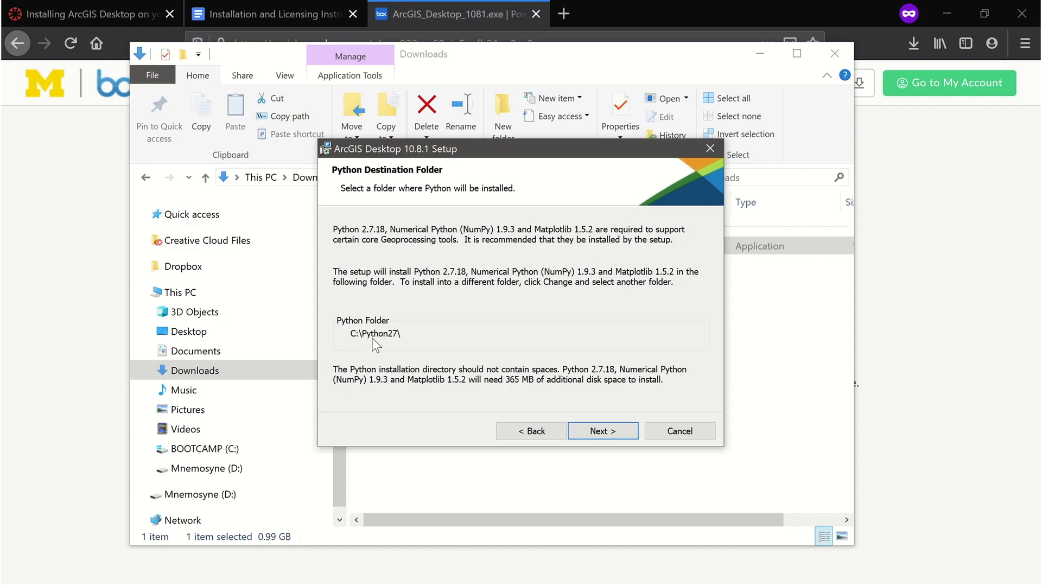
pyautogui.click(611, 431)
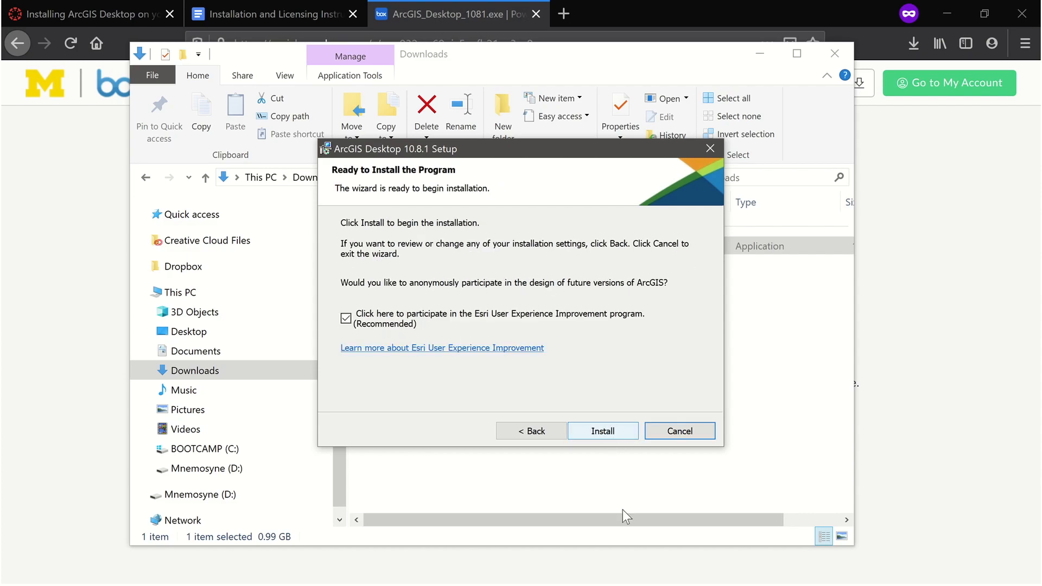
pyautogui.click(603, 434)
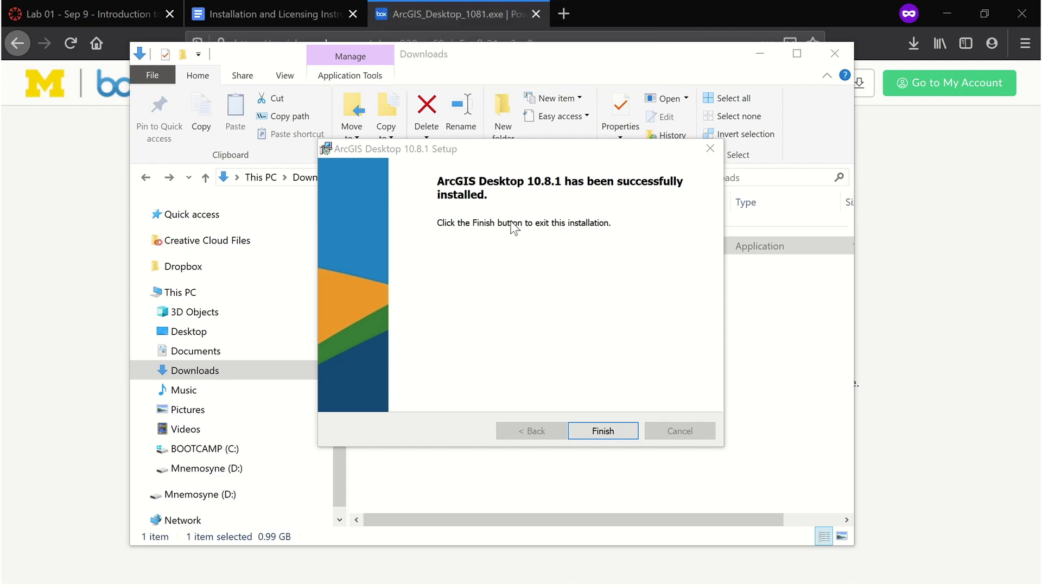
pyautogui.click(602, 433)
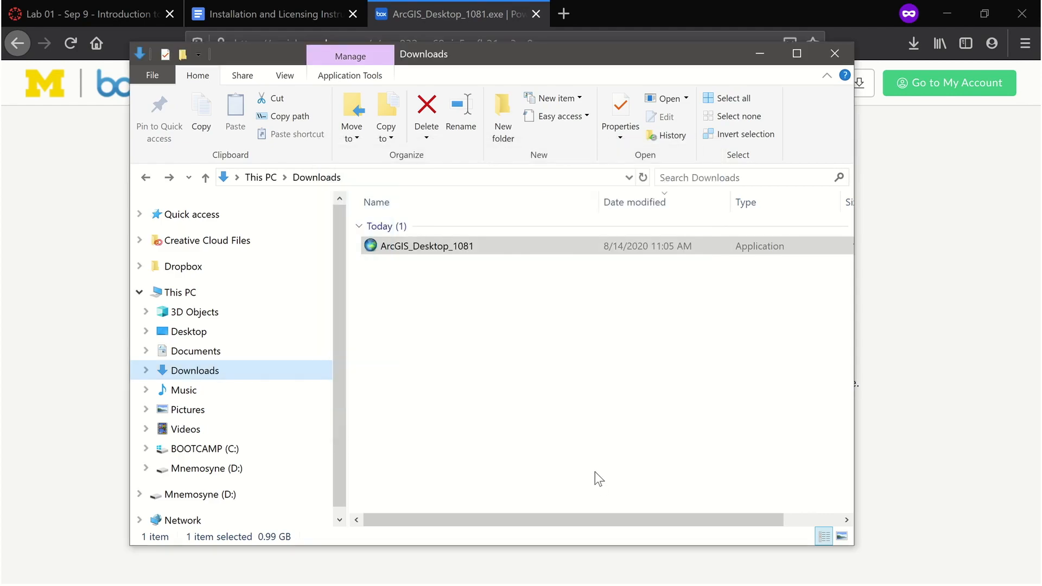
# Close the Downloads window and return to the installation instructions document
pyautogui.click(827, 57)
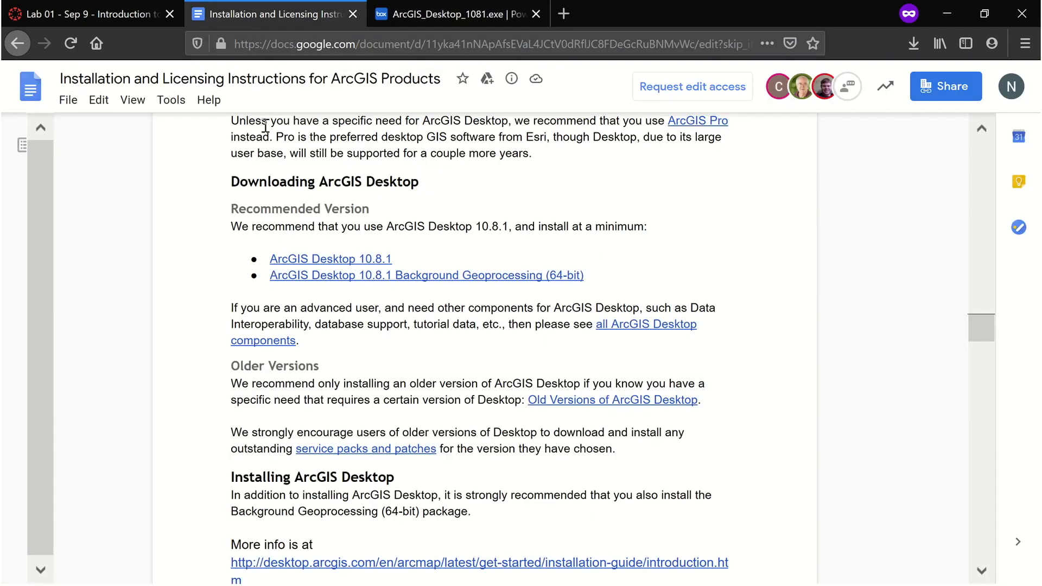
pyautogui.click(237, 27)
# Jump through the document's table of contents to the single-use licensing instructions for ArcGIS Desktop
pyautogui.moveTo(982, 330); pyautogui.dragTo(989, 152)
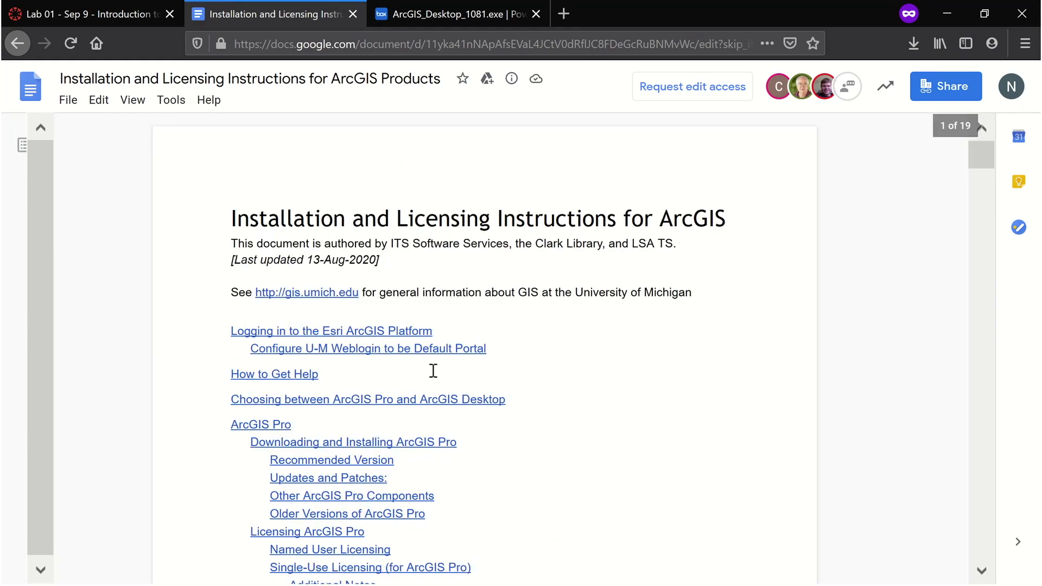
pyautogui.scroll(-7, 340, 293)
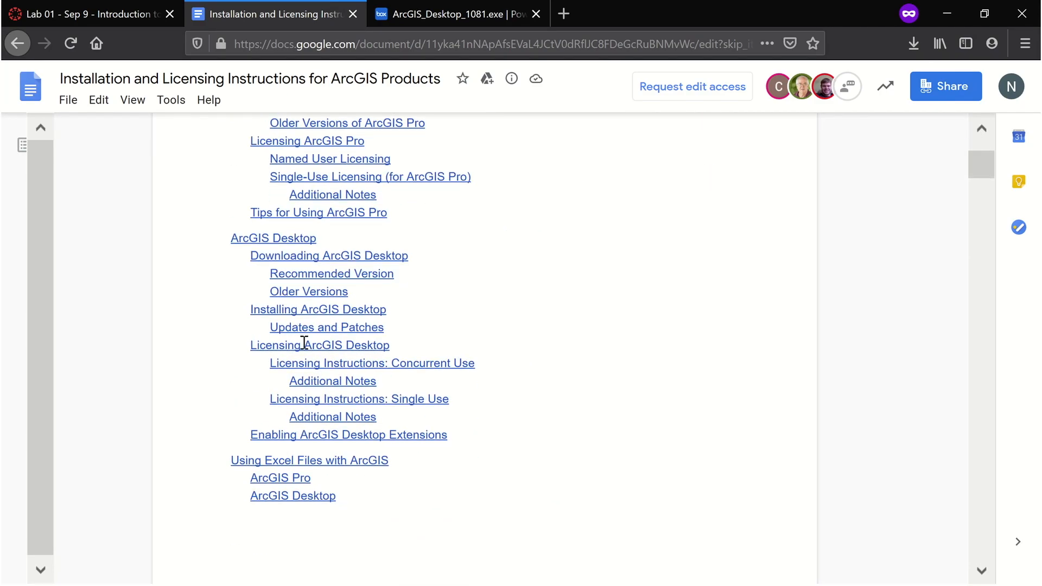
pyautogui.moveTo(226, 233); pyautogui.dragTo(321, 234)
pyautogui.moveTo(239, 347); pyautogui.dragTo(395, 344)
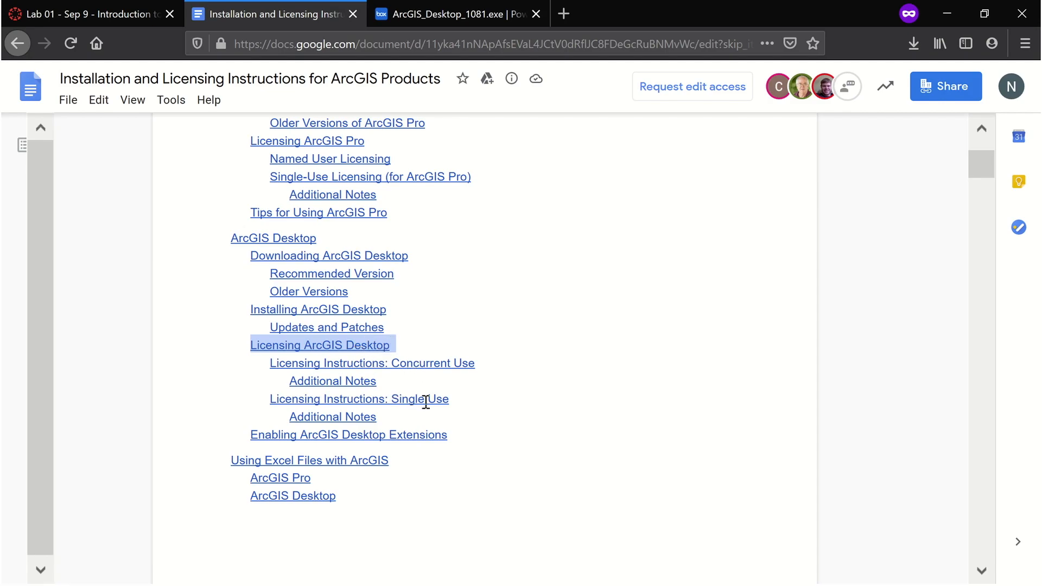
pyautogui.click(409, 400)
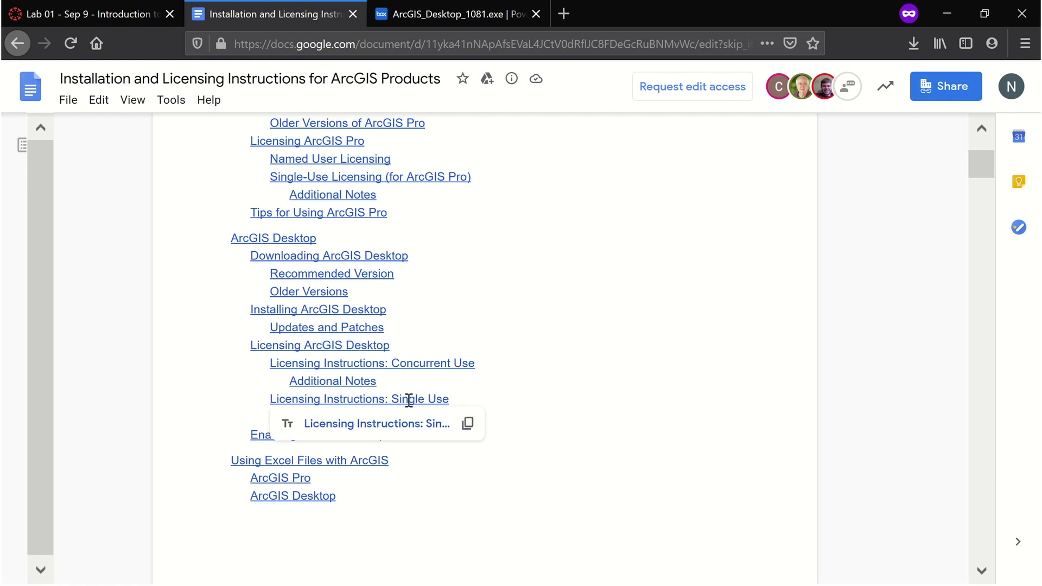
pyautogui.click(370, 425)
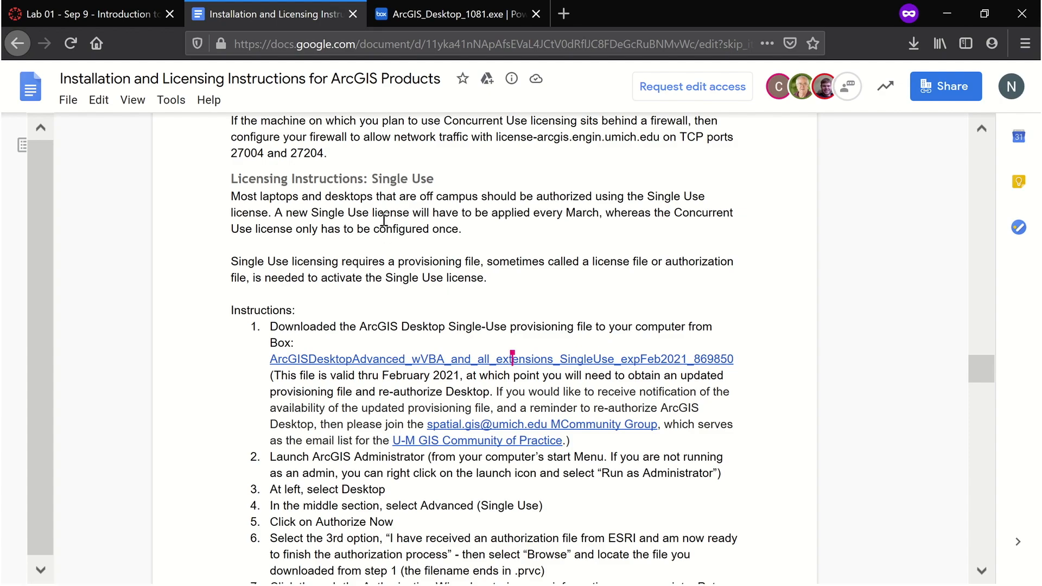
# Download the ArcGIS Desktop single-use provisioning file from Box, saving it, and open it to start the authorization wizard
pyautogui.click(379, 361)
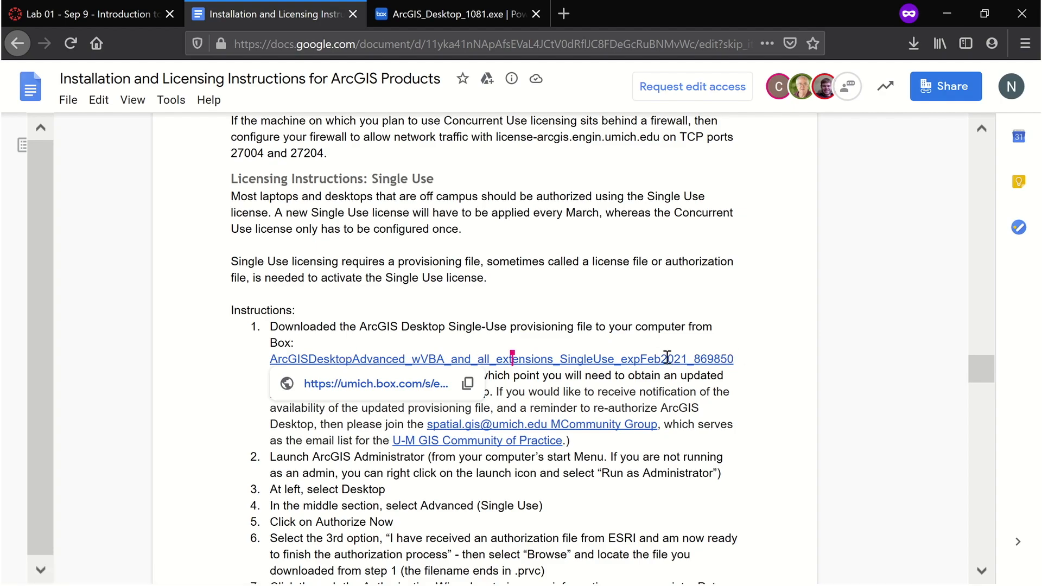
pyautogui.click(355, 387)
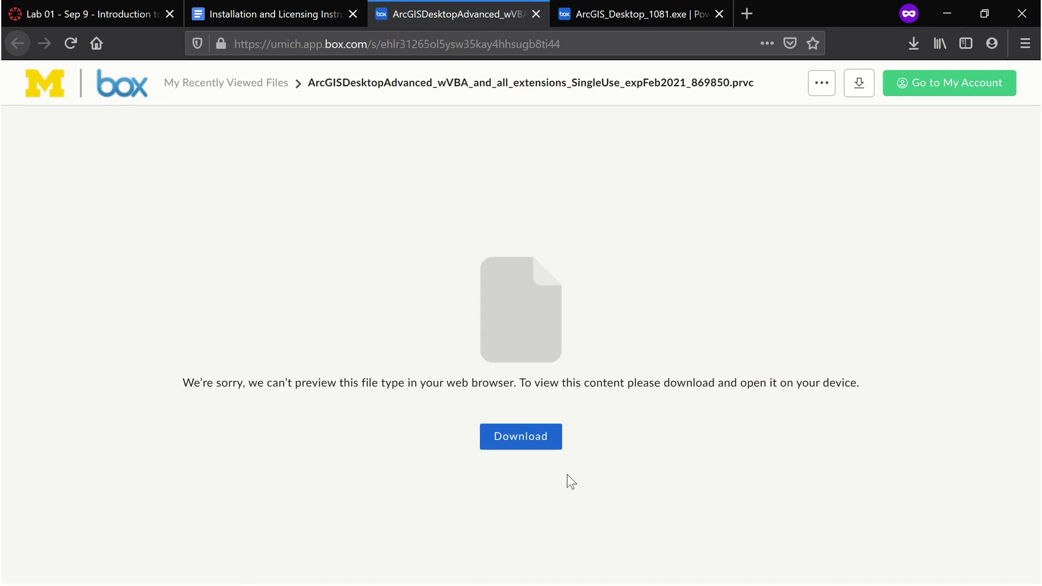
pyautogui.click(551, 447)
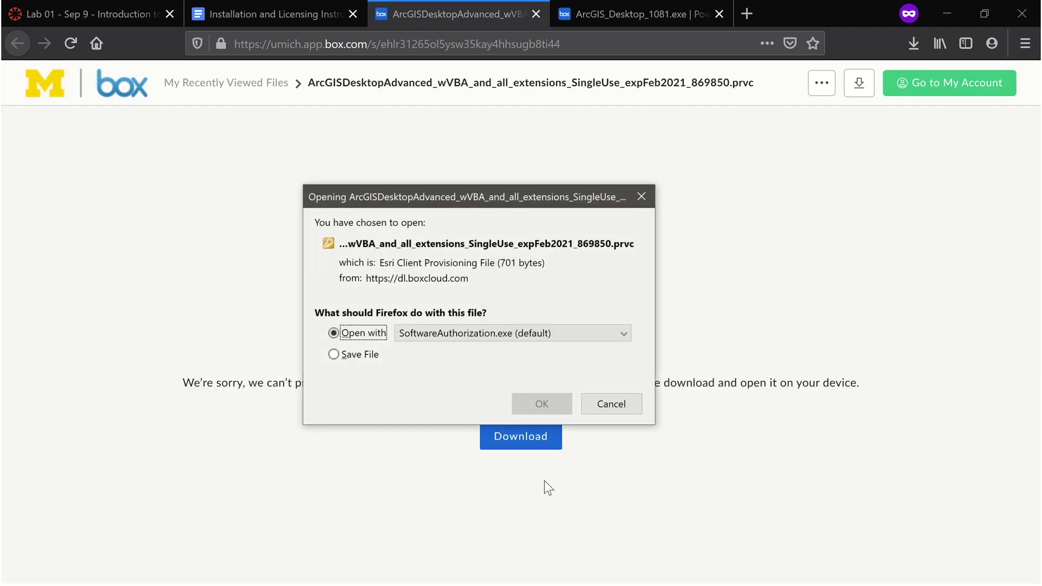
pyautogui.click(374, 355)
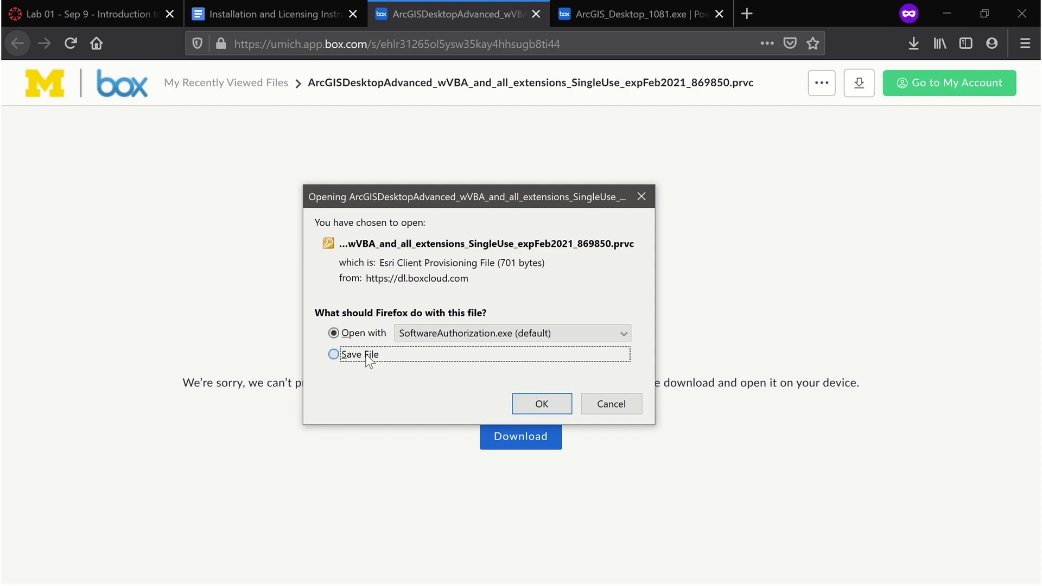
pyautogui.click(529, 408)
pyautogui.moveTo(0, 4); pyautogui.dragTo(517, 56)
pyautogui.click(393, 255)
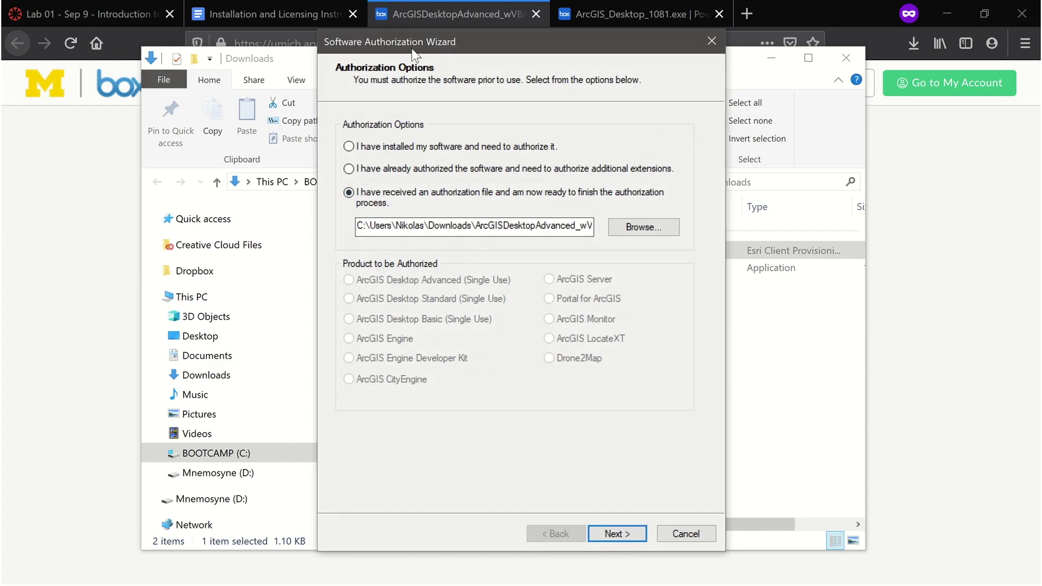
# Continue with the received authorization file option and the authorize-via-Internet method
pyautogui.moveTo(402, 45); pyautogui.dragTo(393, 31)
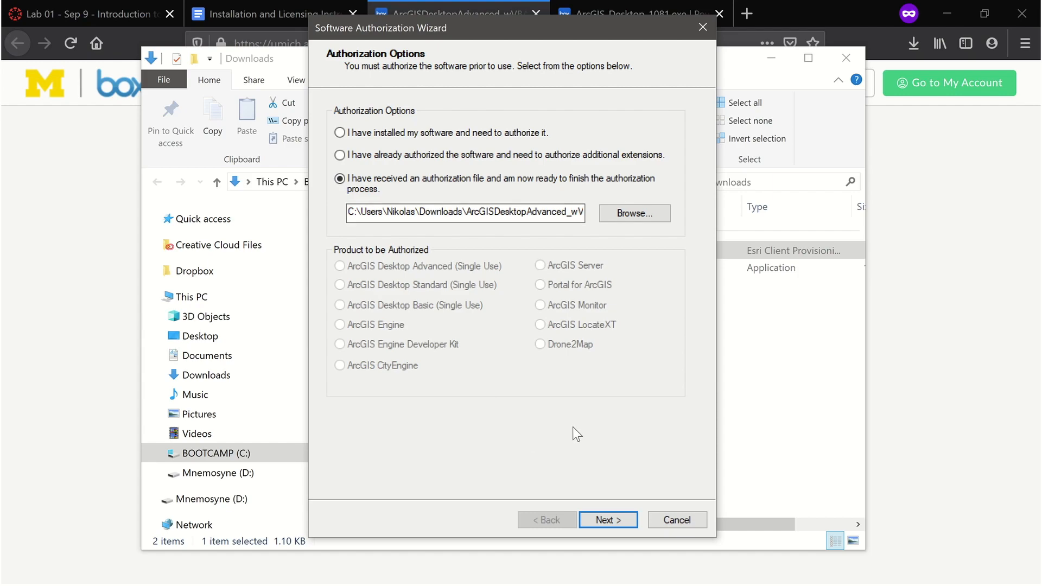
pyautogui.click(595, 519)
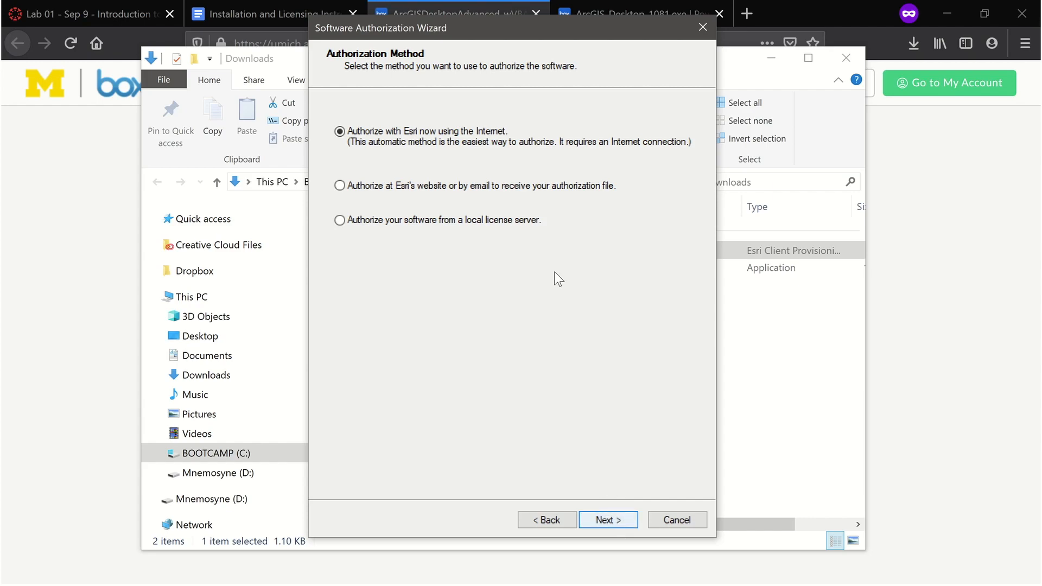
pyautogui.click(611, 523)
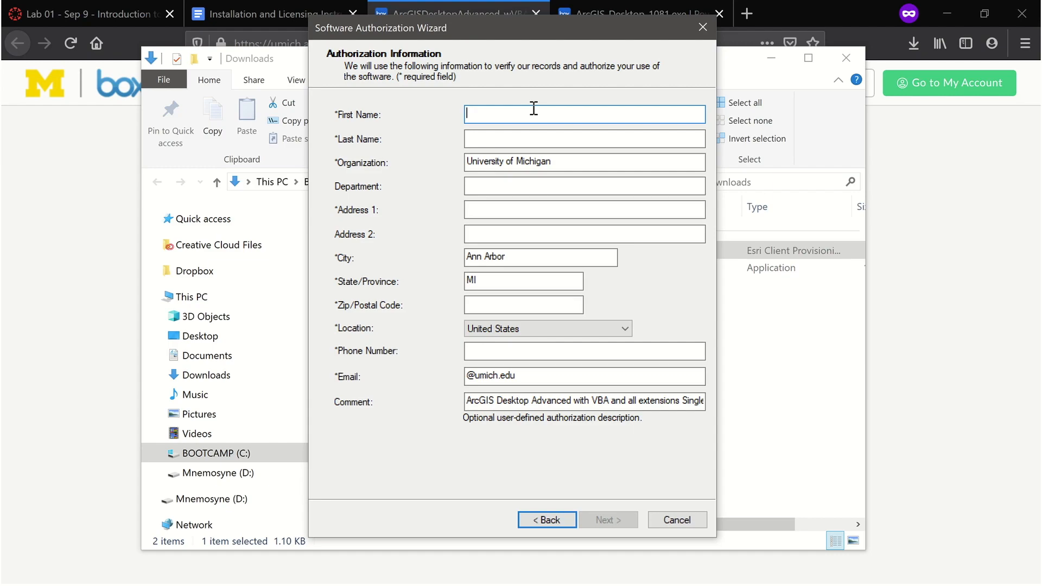
# Fill in your first name, last name, street address and ZIP code in the authorization information, then continue
pyautogui.write('Ni')
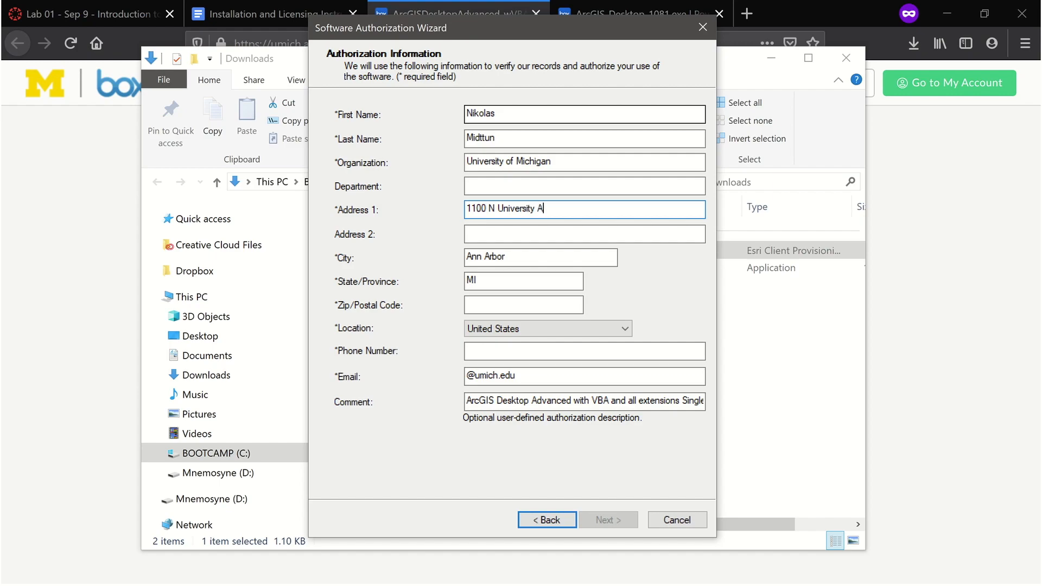
pyautogui.press('Tab')
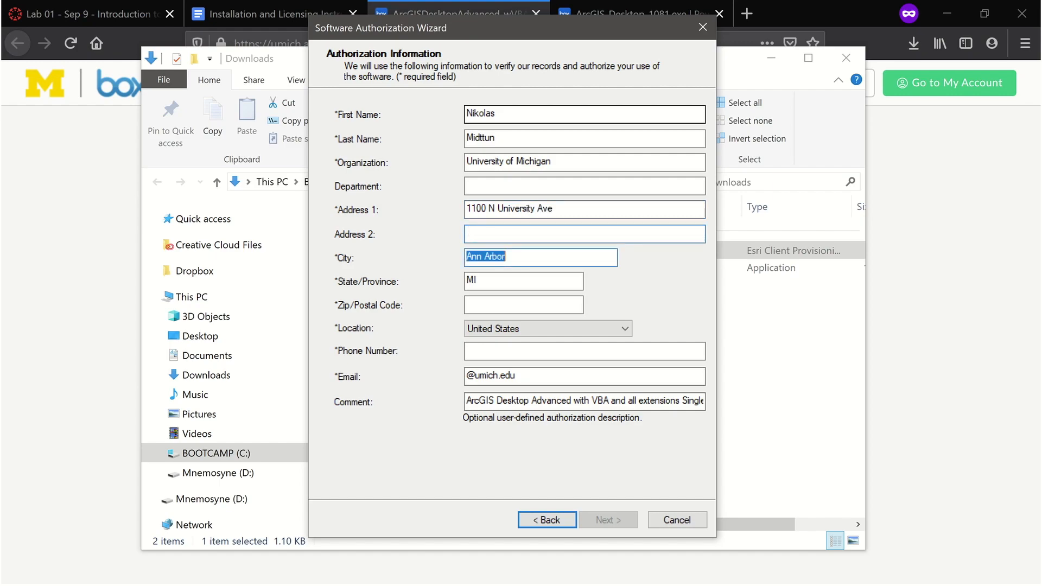
pyautogui.press('Tab')
pyautogui.press('Tab')
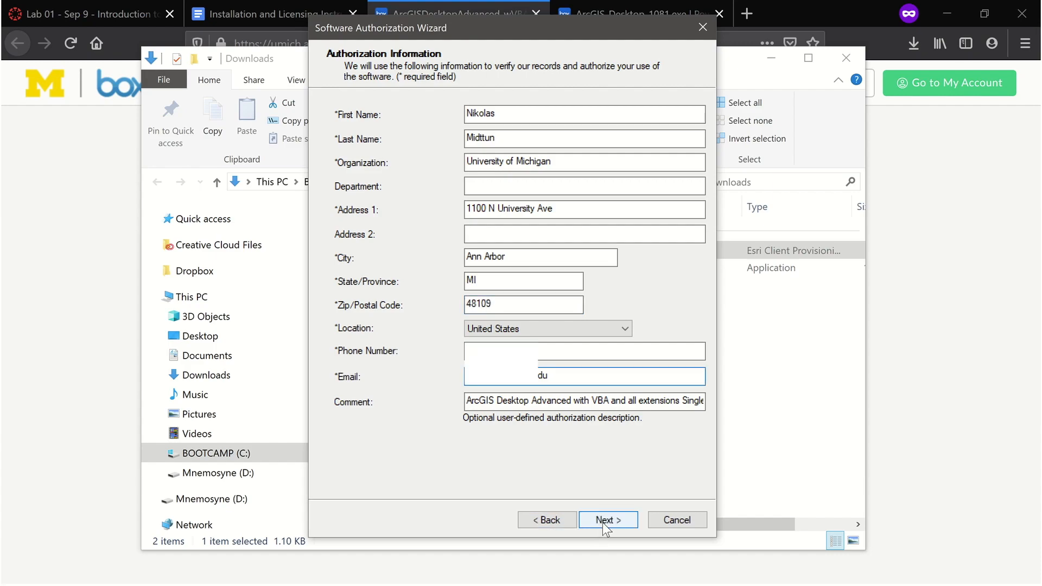
pyautogui.click(601, 520)
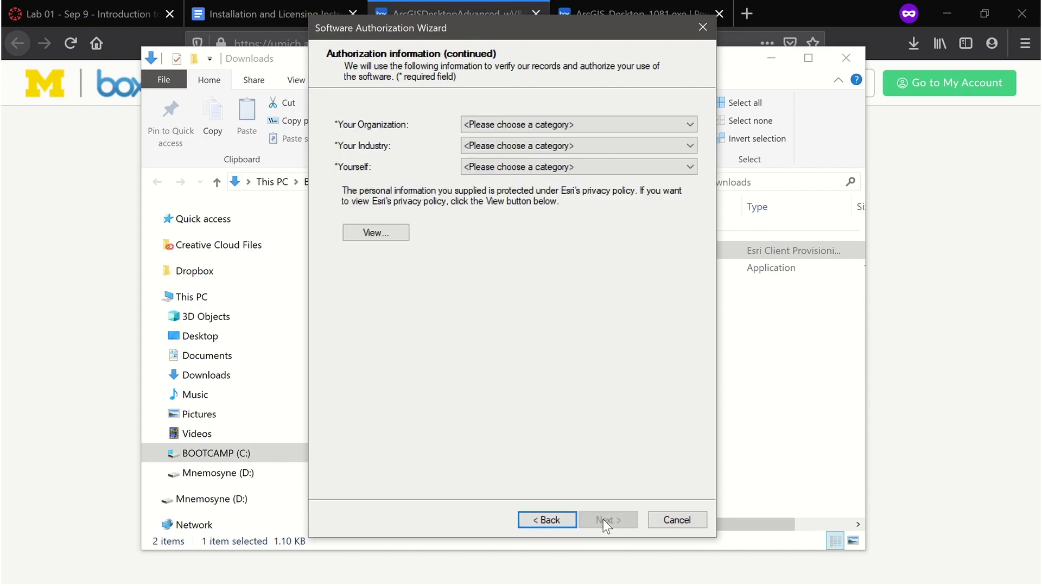
# Set organization to Education-Student, industry to Higher Education and yourself to Student, then continue
pyautogui.click(503, 128)
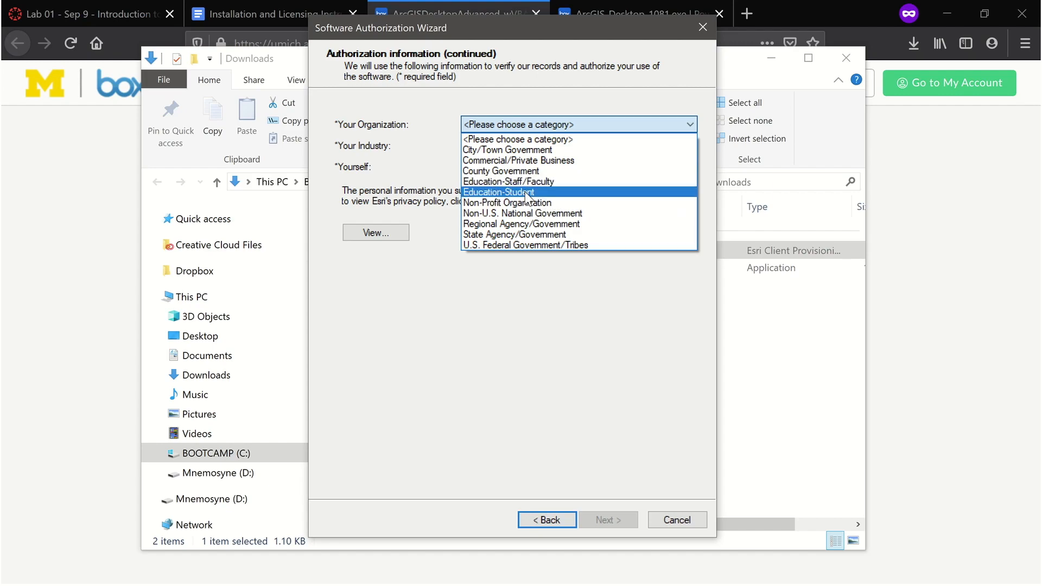
pyautogui.click(502, 192)
pyautogui.click(500, 145)
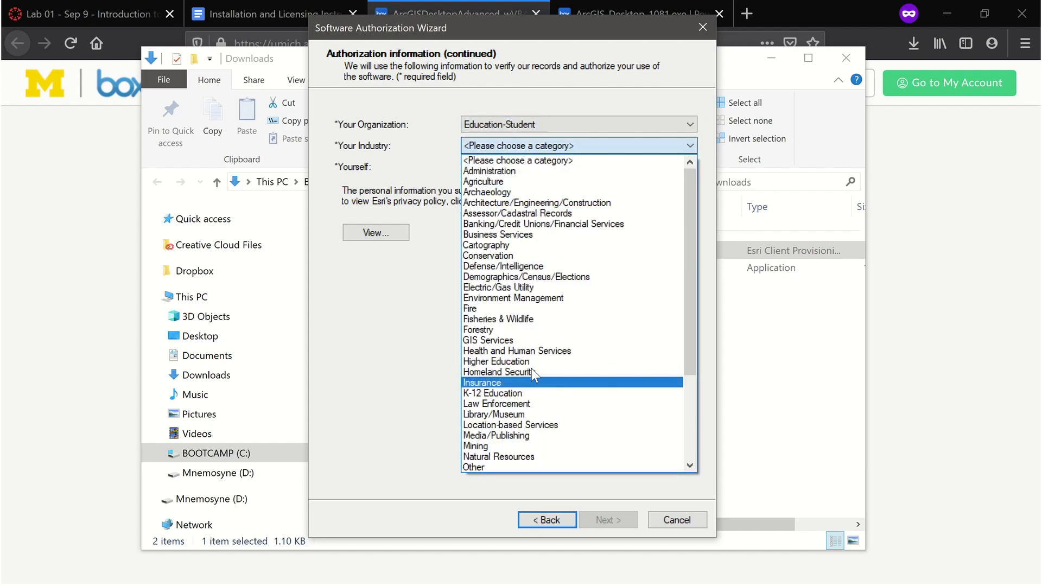
pyautogui.click(498, 358)
pyautogui.click(493, 167)
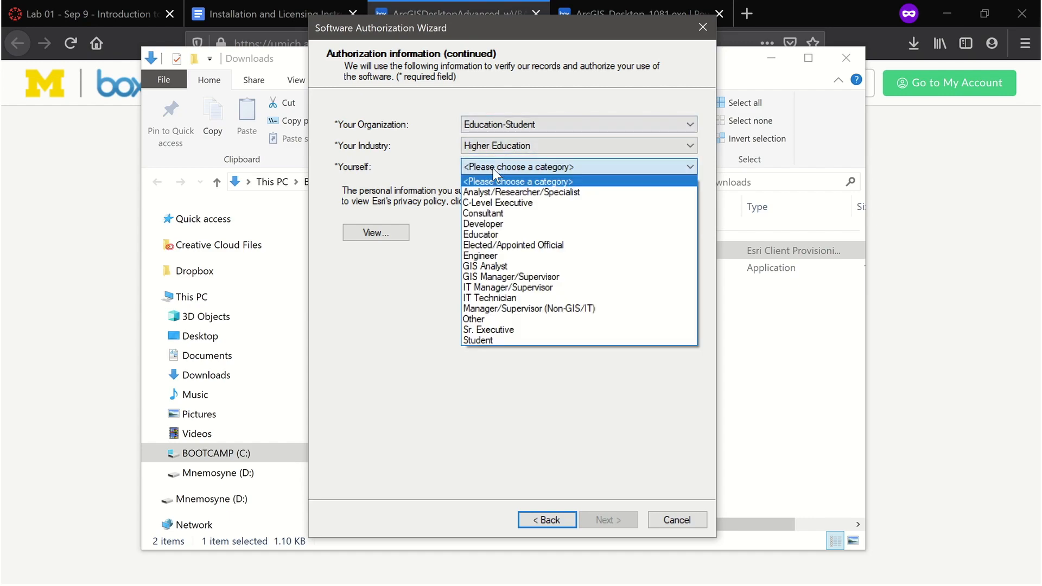
pyautogui.click(486, 339)
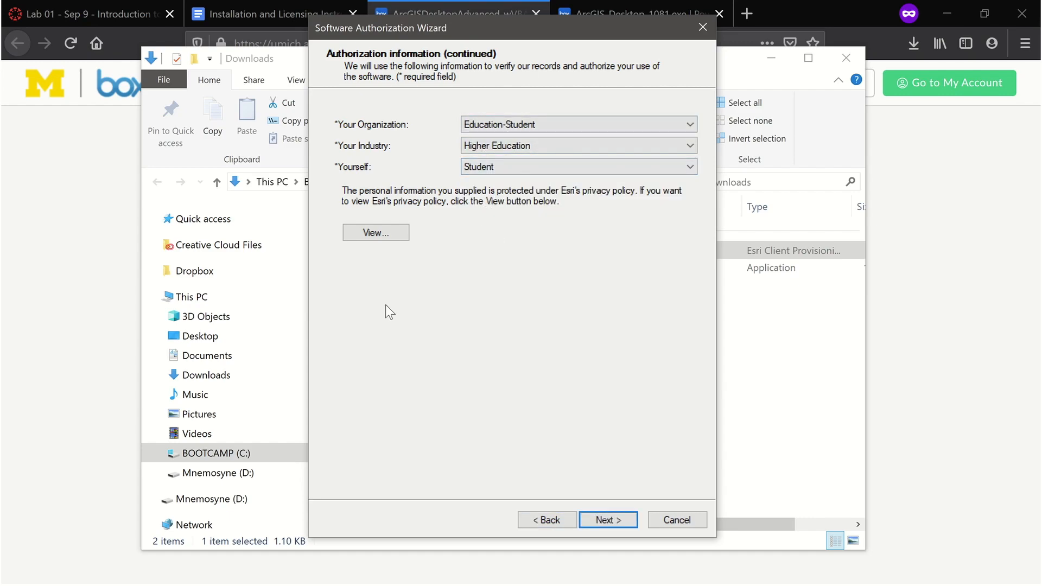
pyautogui.click(610, 521)
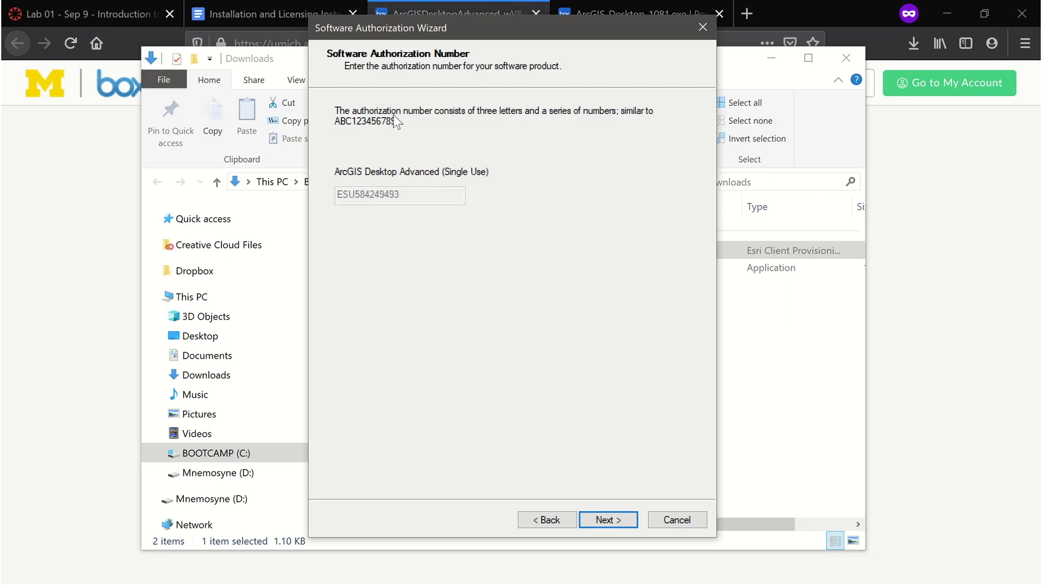
# Accept the prefilled product and extension authorization numbers without evaluation extensions and finish the authorization
pyautogui.click(607, 519)
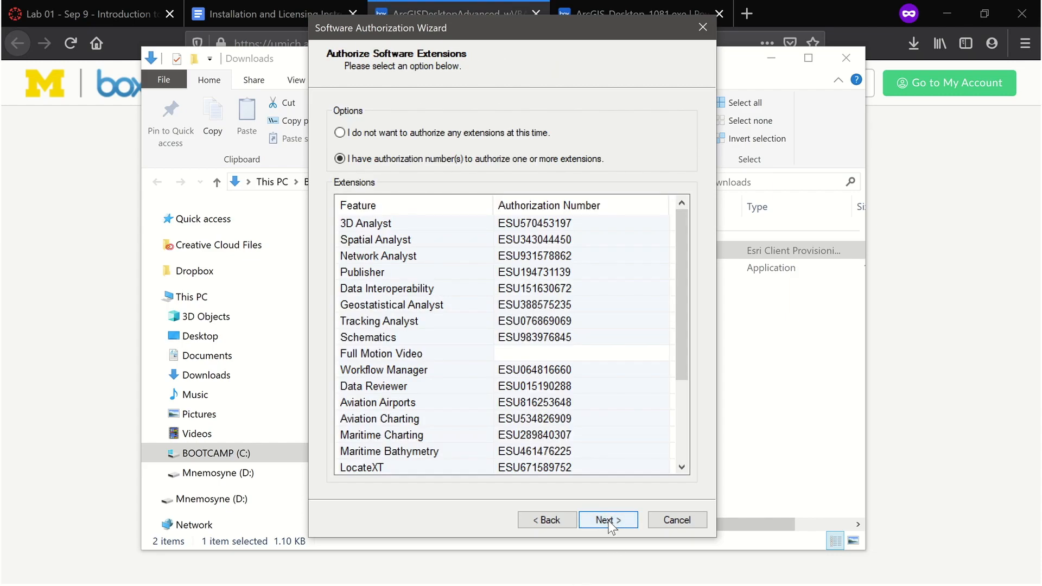
pyautogui.click(607, 521)
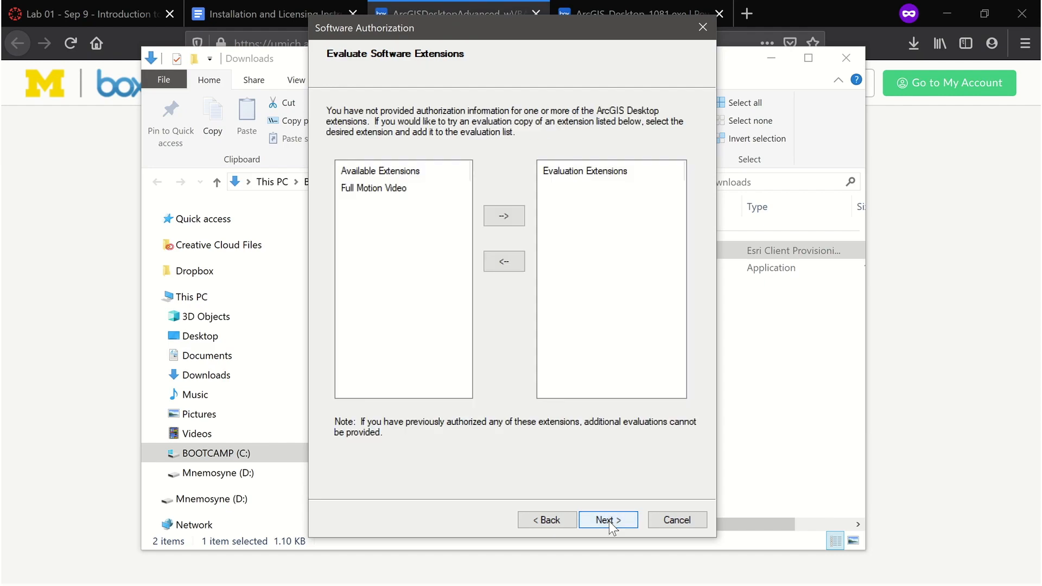
pyautogui.click(608, 520)
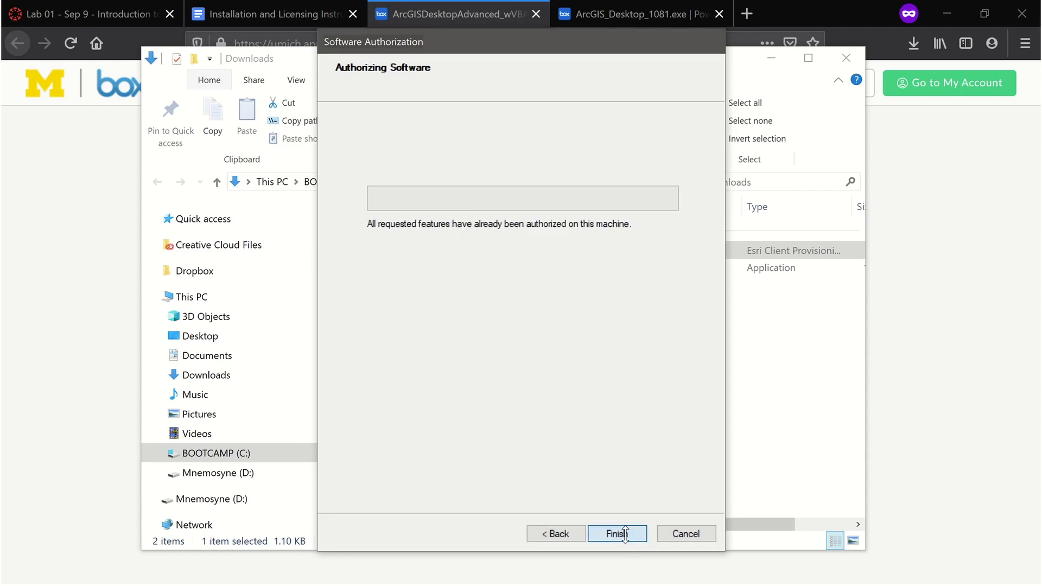
pyautogui.click(617, 532)
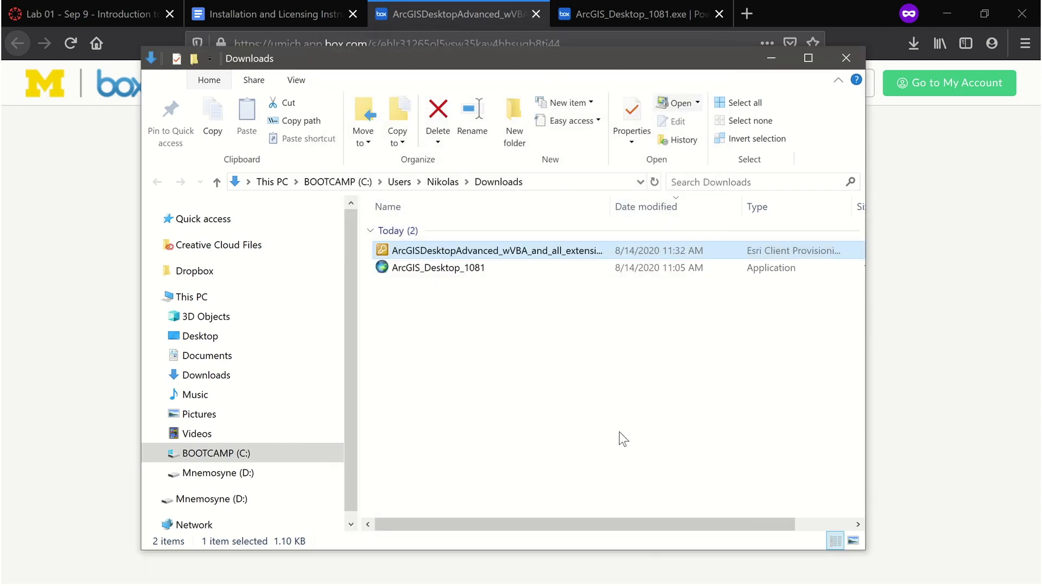
# Minimize the open windows and expand the ArcGIS program folder in the Start menu
pyautogui.click(775, 60)
pyautogui.click(945, 14)
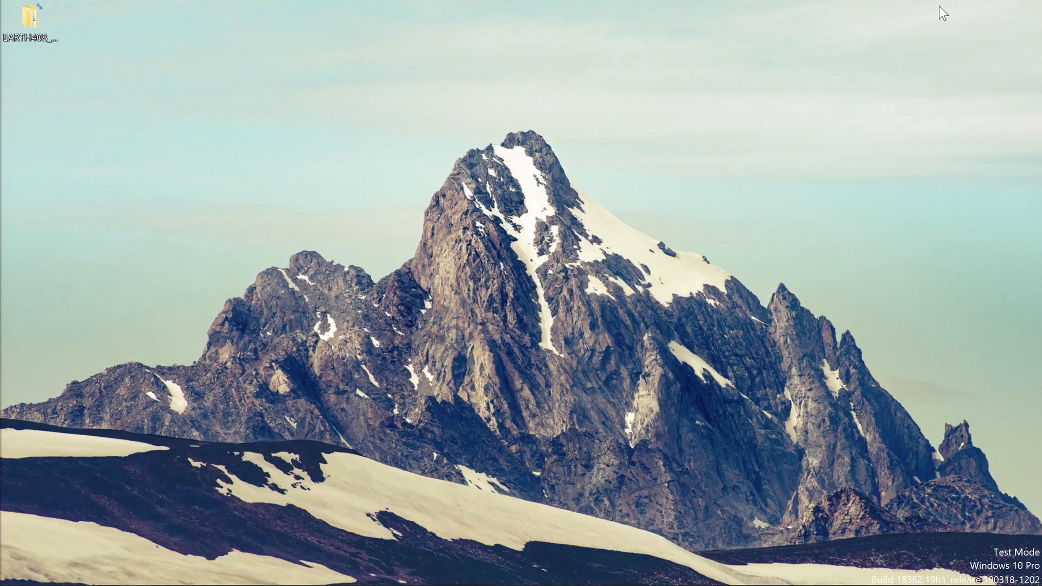
pyautogui.click(24, 579)
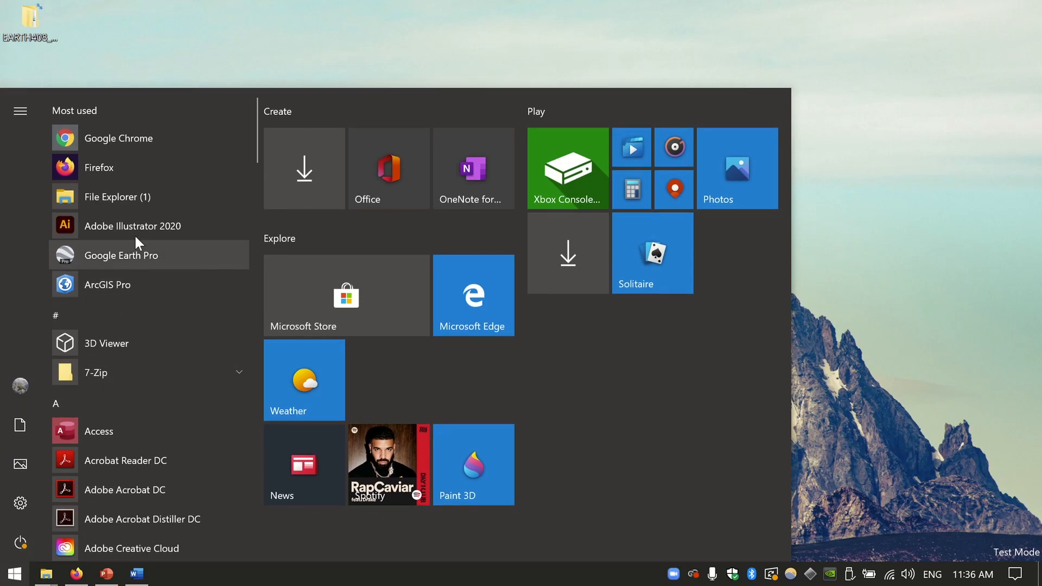
pyautogui.scroll(-8, 133, 245)
pyautogui.scroll(2, 140, 255)
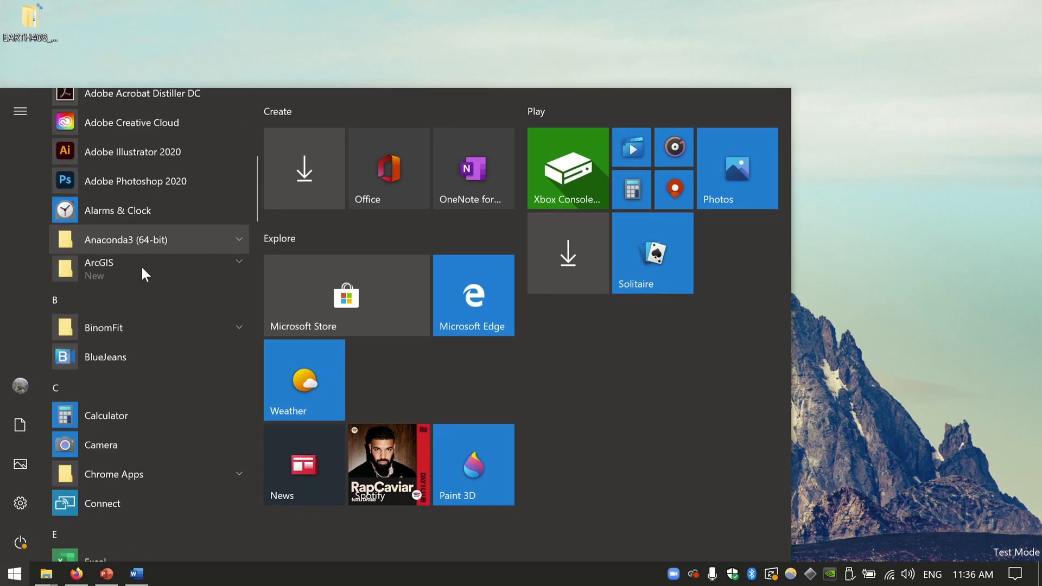
pyautogui.click(108, 268)
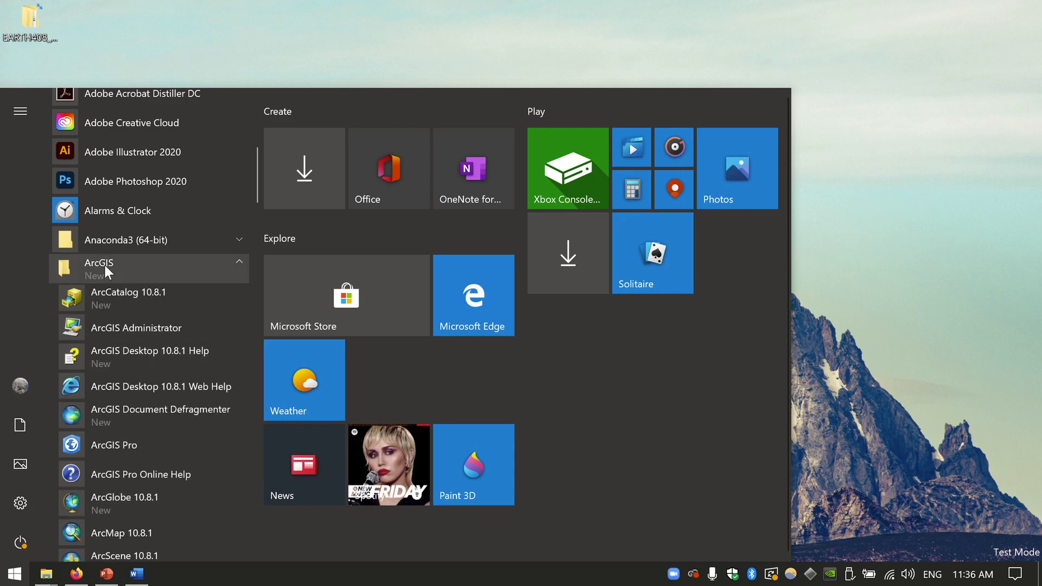
pyautogui.scroll(-3, 113, 263)
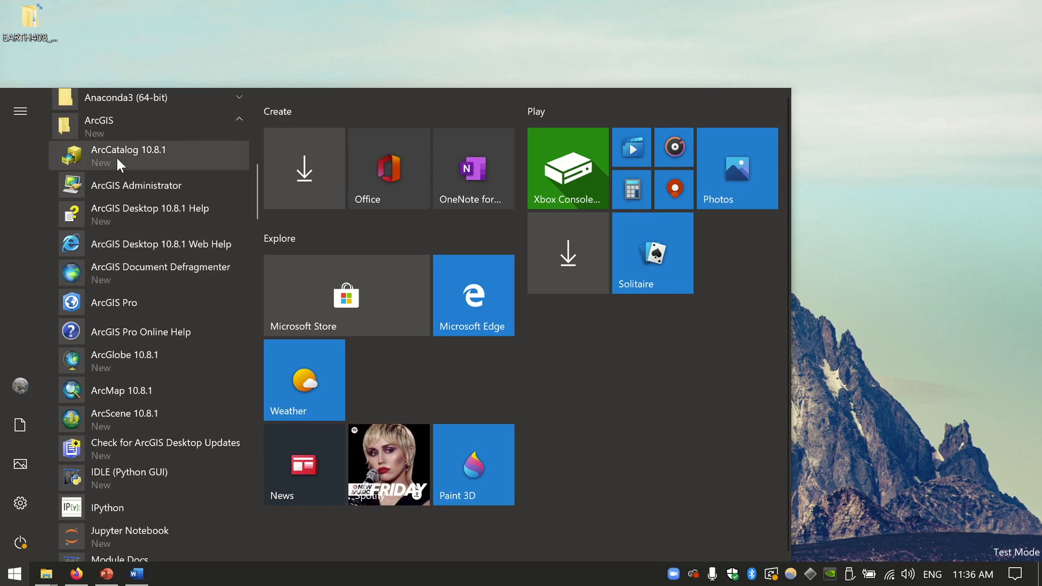